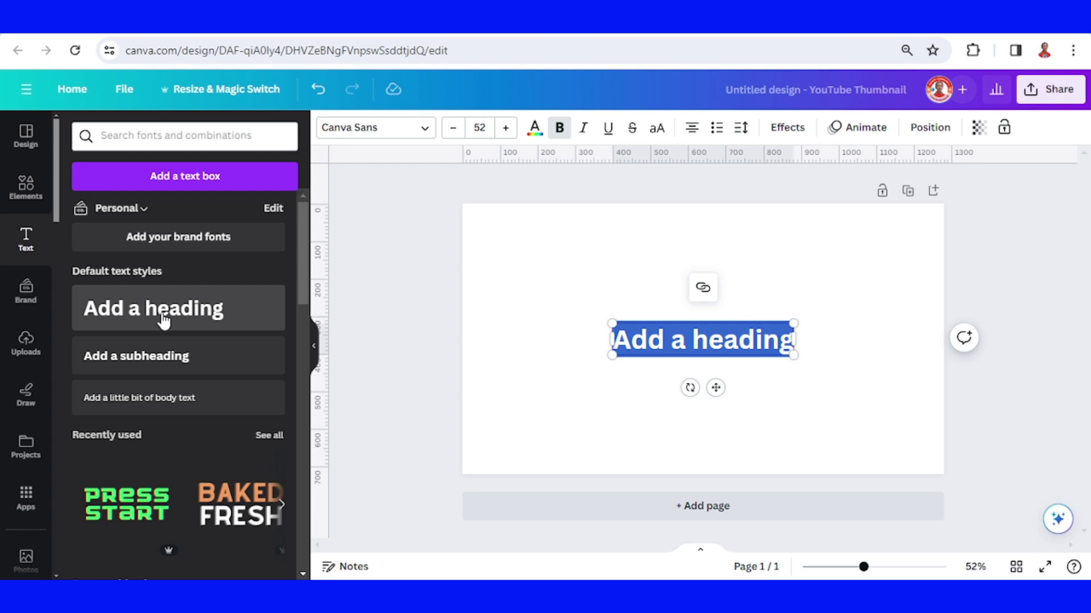
- Replace the heading's placeholder text with ROSE and enlarge it to font size 225
{"action": "type", "text": "r"}
{"action": "type", "text": "ROSE"}
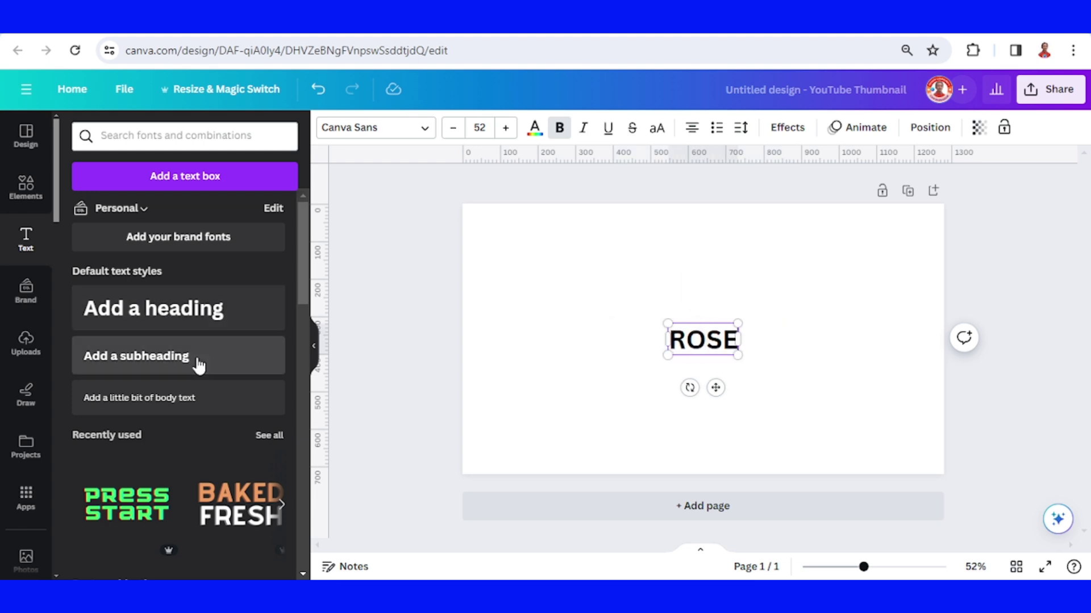
{"action": "left_click_drag", "start_coordinate": [666, 356], "coordinate": [517, 422]}
{"action": "left_click_drag", "start_coordinate": [737, 323], "coordinate": [820, 287]}
{"action": "left_click", "coordinate": [882, 316]}
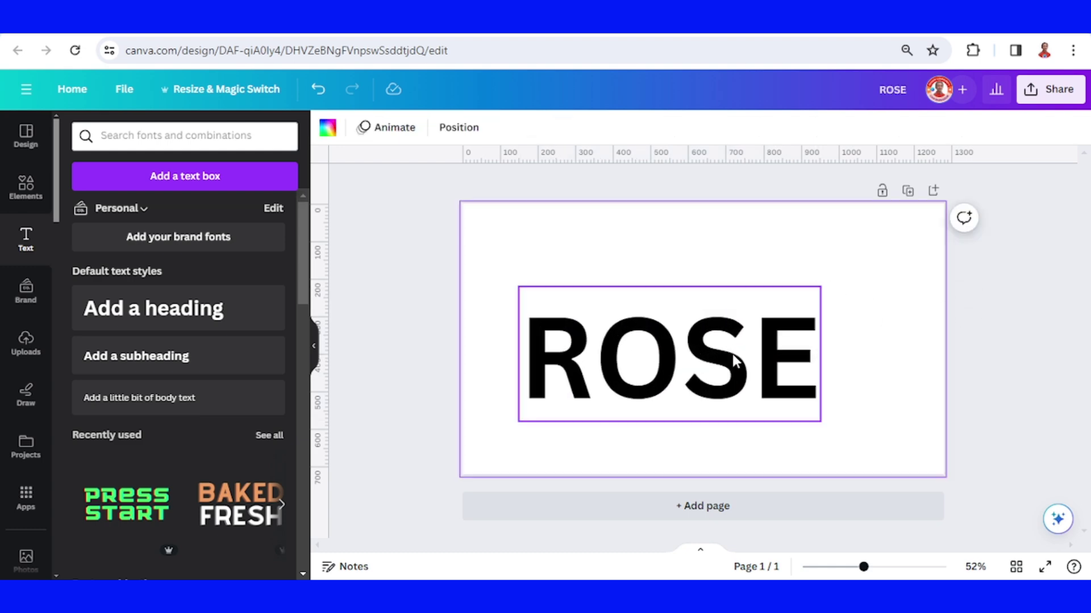
- Change the ROSE text's font to Libre Baskerville and centre the text on the page
{"action": "left_click", "coordinate": [735, 360]}
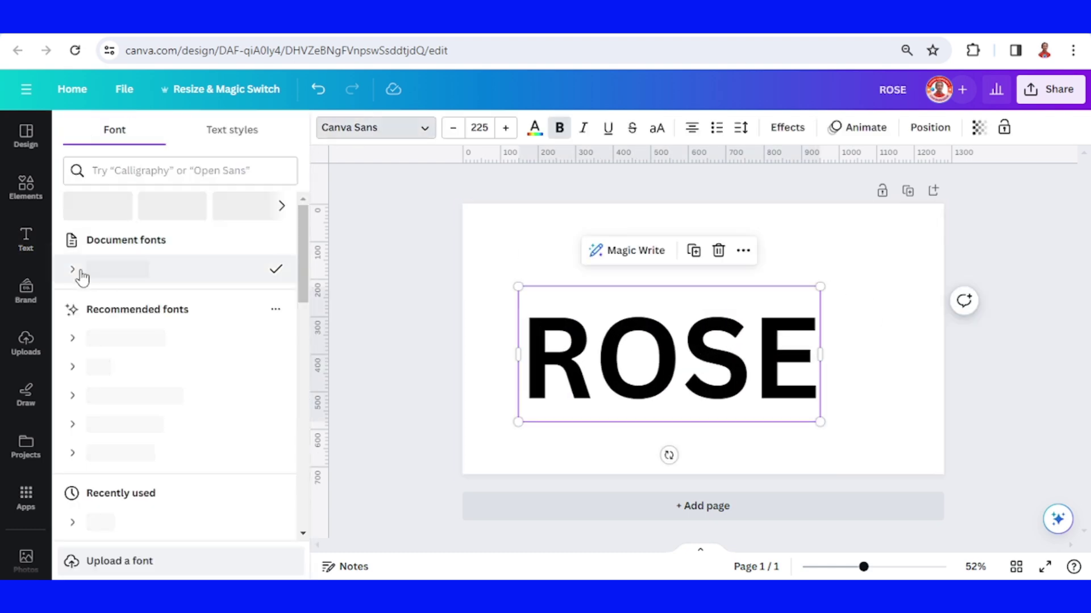
{"action": "left_click", "coordinate": [131, 171]}
{"action": "type", "text": "L"}
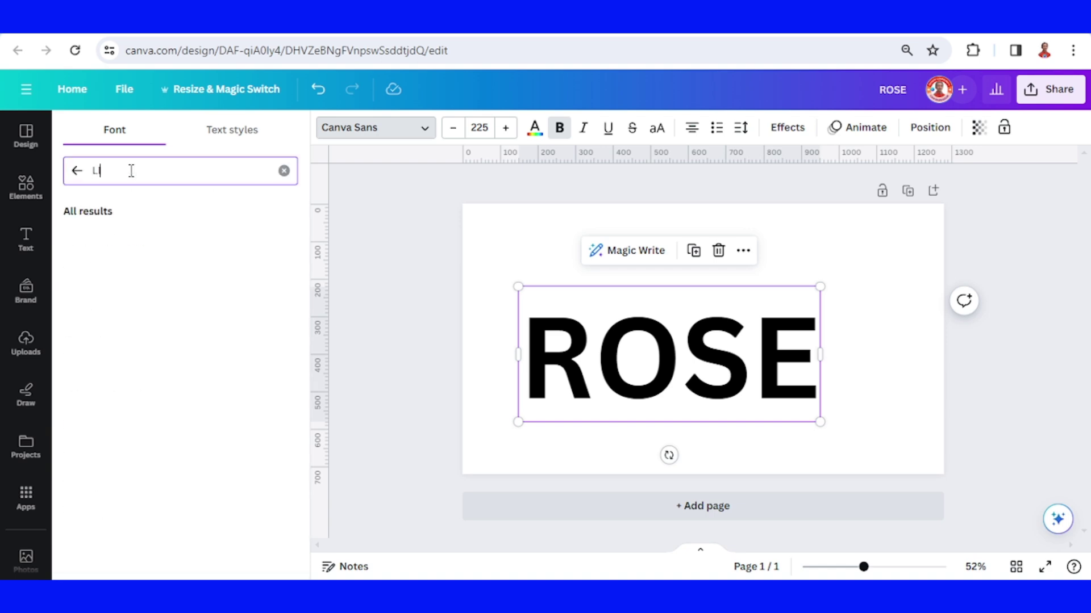
{"action": "key", "text": "BackSpace"}
{"action": "key", "text": "BackSpace"}
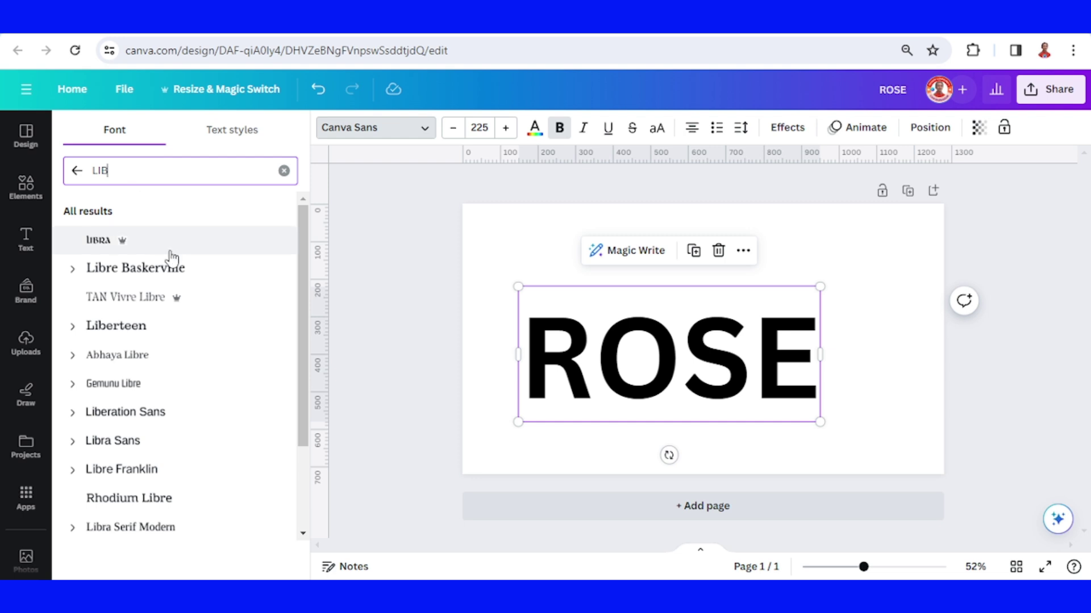
{"action": "left_click", "coordinate": [165, 268]}
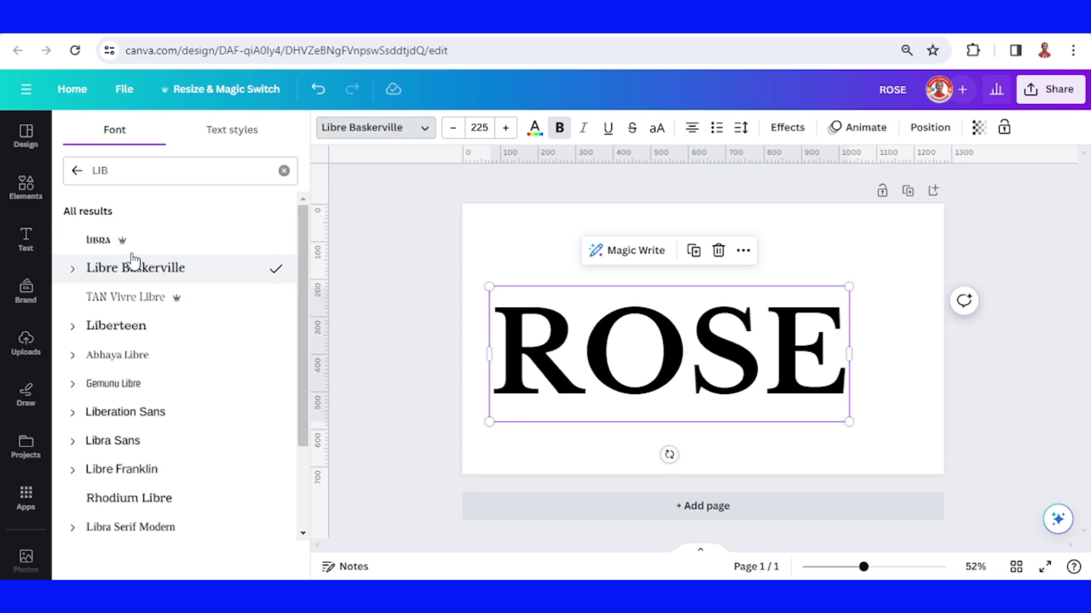
{"action": "key", "text": "Escape"}
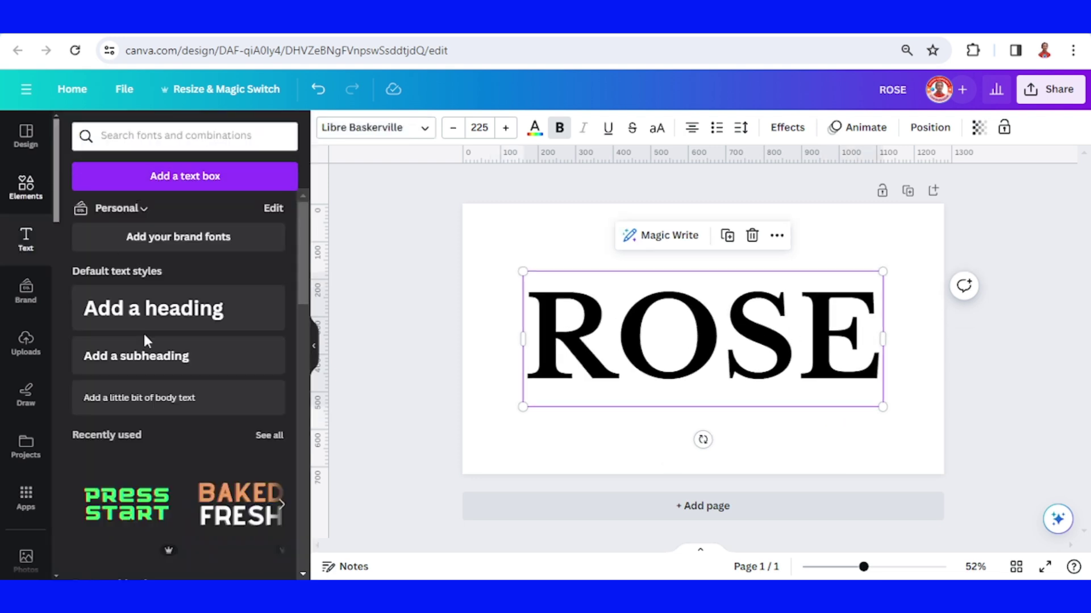
- Add a square shape and stretch it into a wide rectangle that covers the whole word ROSE
{"action": "left_click", "coordinate": [80, 291]}
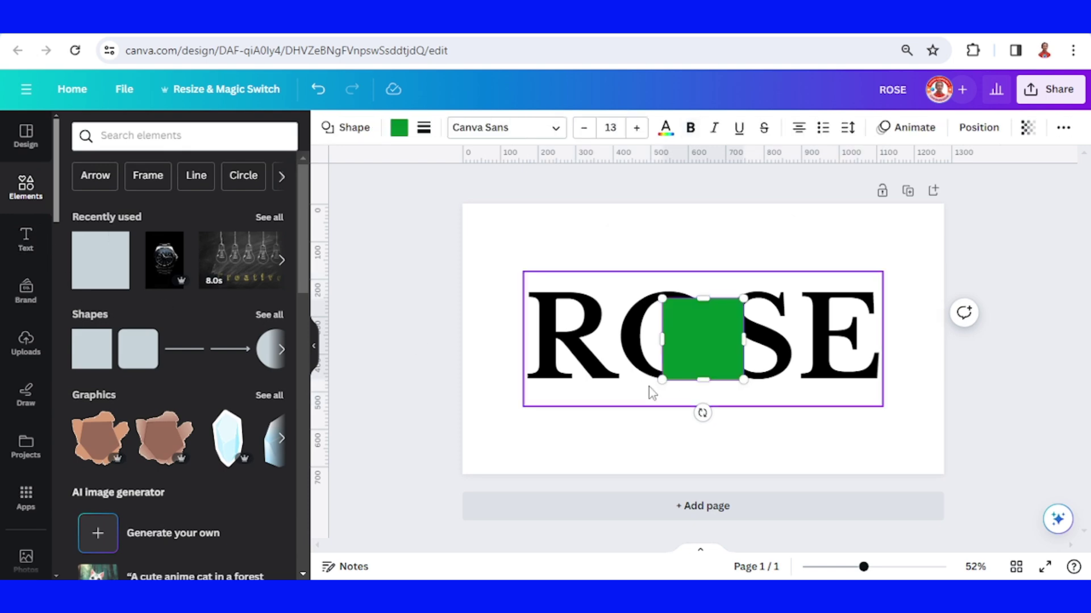
{"action": "left_click_drag", "start_coordinate": [658, 341], "coordinate": [515, 340]}
{"action": "left_click_drag", "start_coordinate": [740, 339], "coordinate": [890, 339]}
{"action": "left_click_drag", "start_coordinate": [710, 299], "coordinate": [706, 281]}
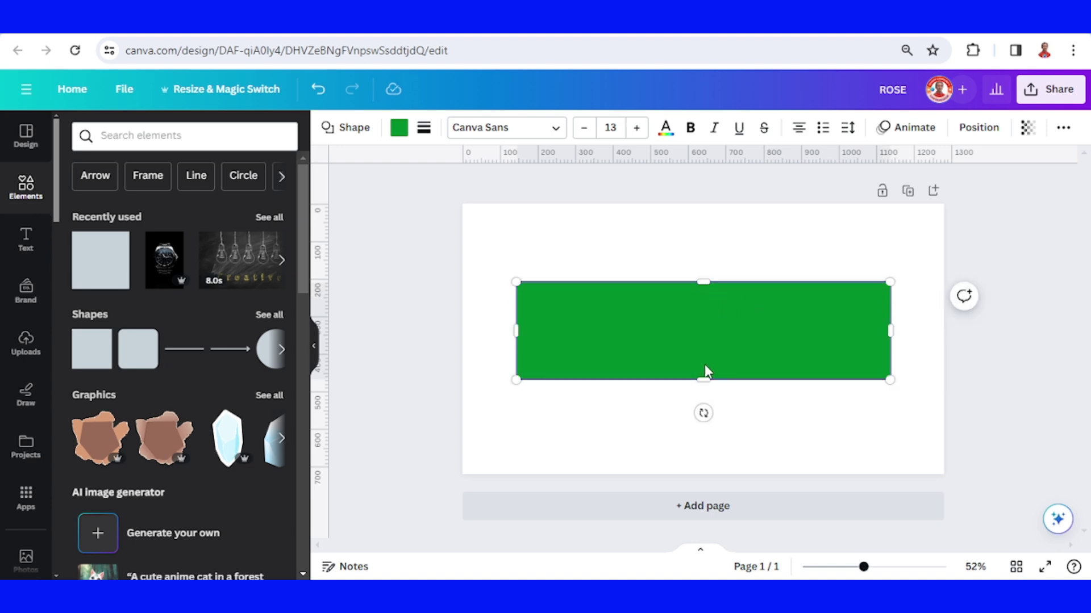
{"action": "left_click_drag", "start_coordinate": [701, 376], "coordinate": [701, 392]}
- Send the green rectangle to the back so it sits behind the ROSE text
{"action": "left_click", "coordinate": [750, 401]}
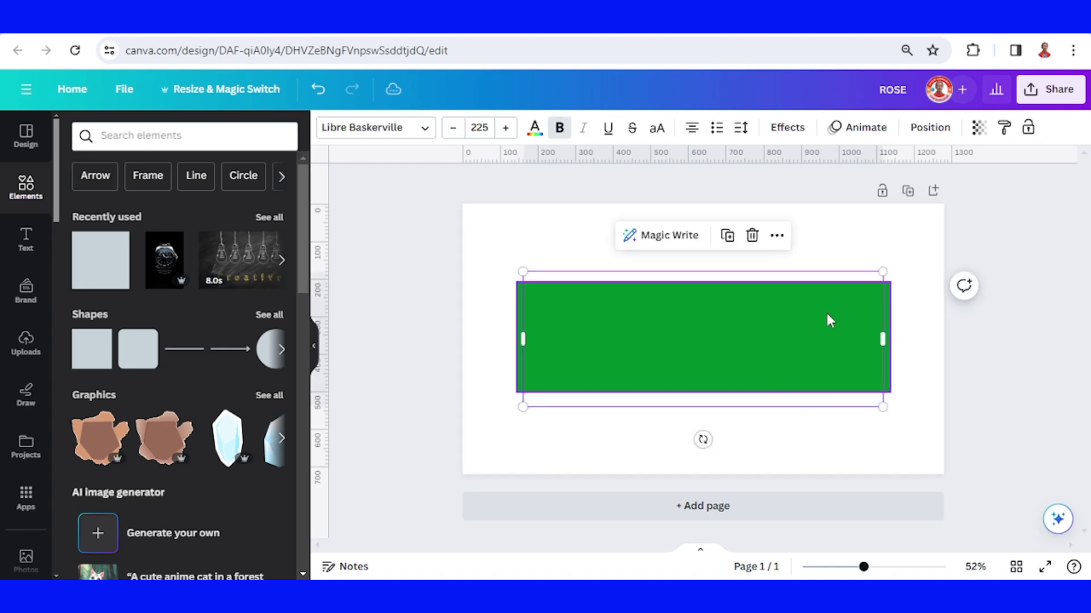
{"action": "left_click", "coordinate": [898, 310]}
{"action": "left_click", "coordinate": [803, 327]}
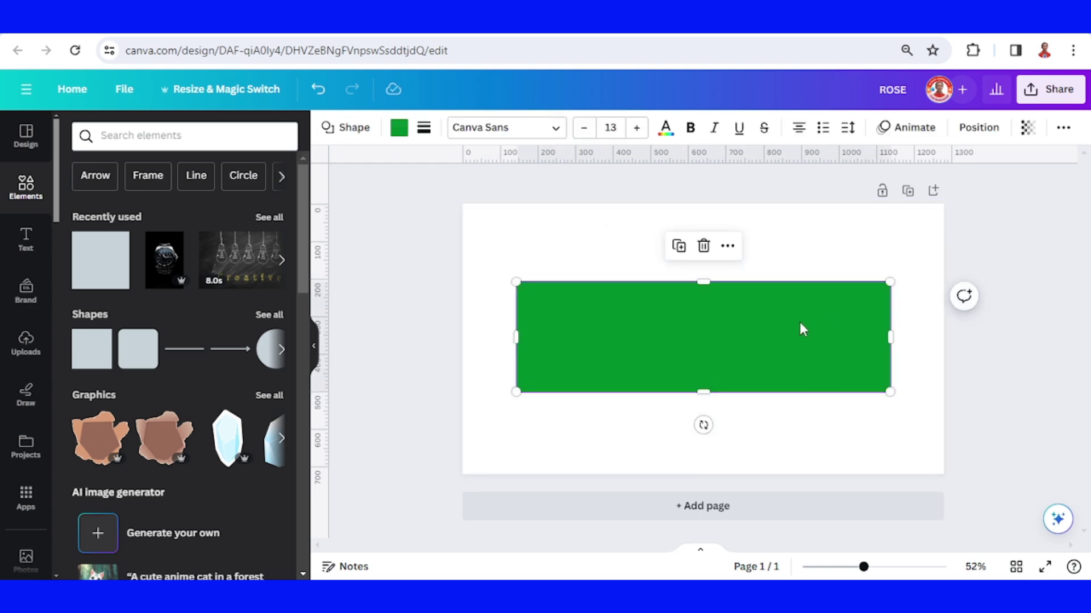
{"action": "right_click", "coordinate": [803, 330]}
{"action": "mouse_move", "coordinate": [860, 338]}
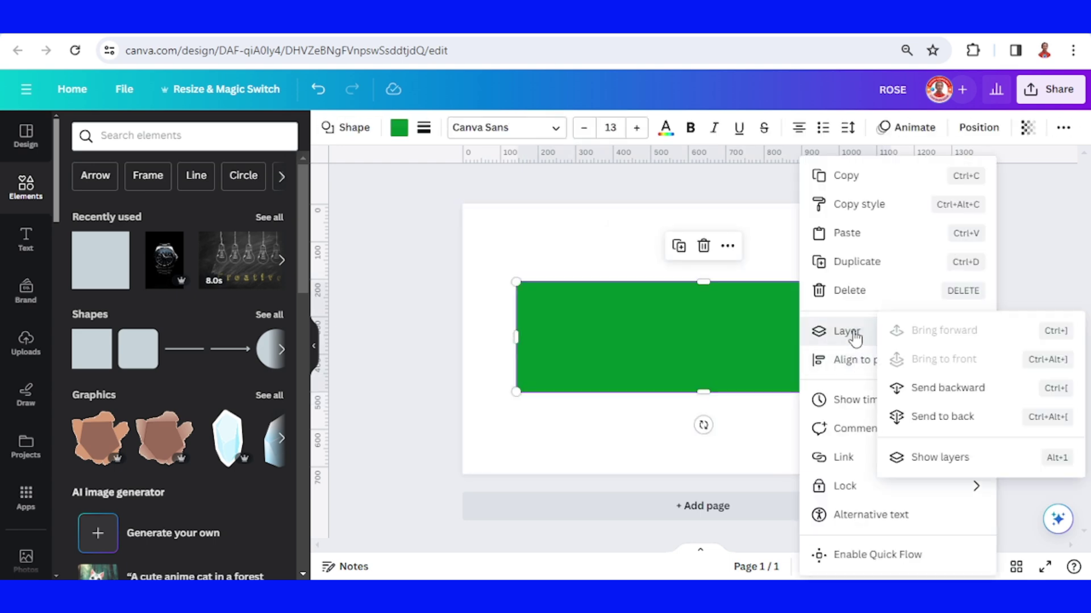
{"action": "left_click", "coordinate": [931, 416]}
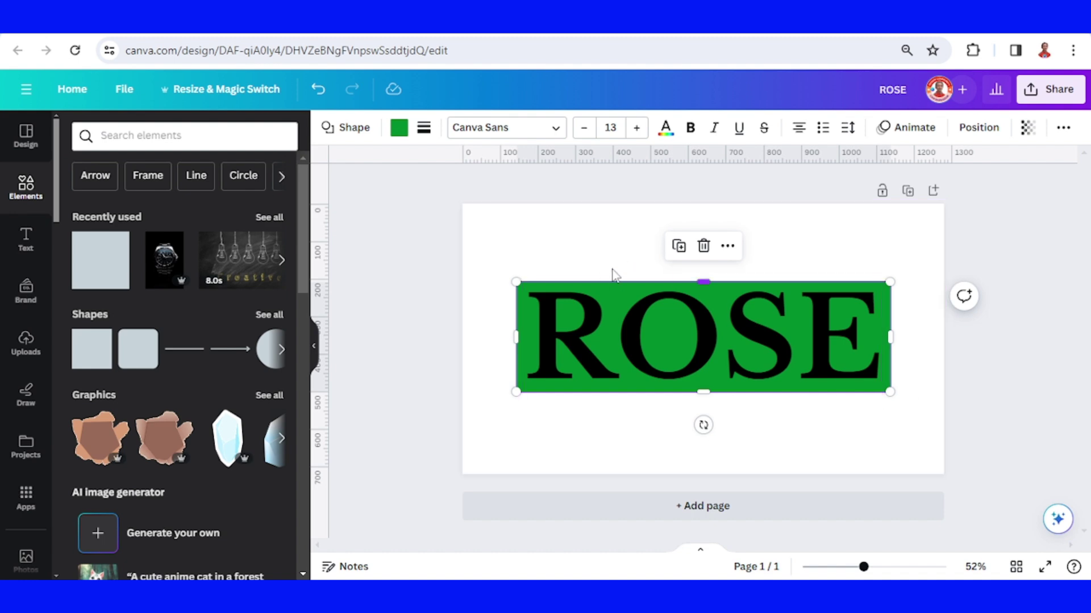
- Fill the rectangle with black (#000000) and colour the ROSE text white
{"action": "left_click", "coordinate": [400, 128]}
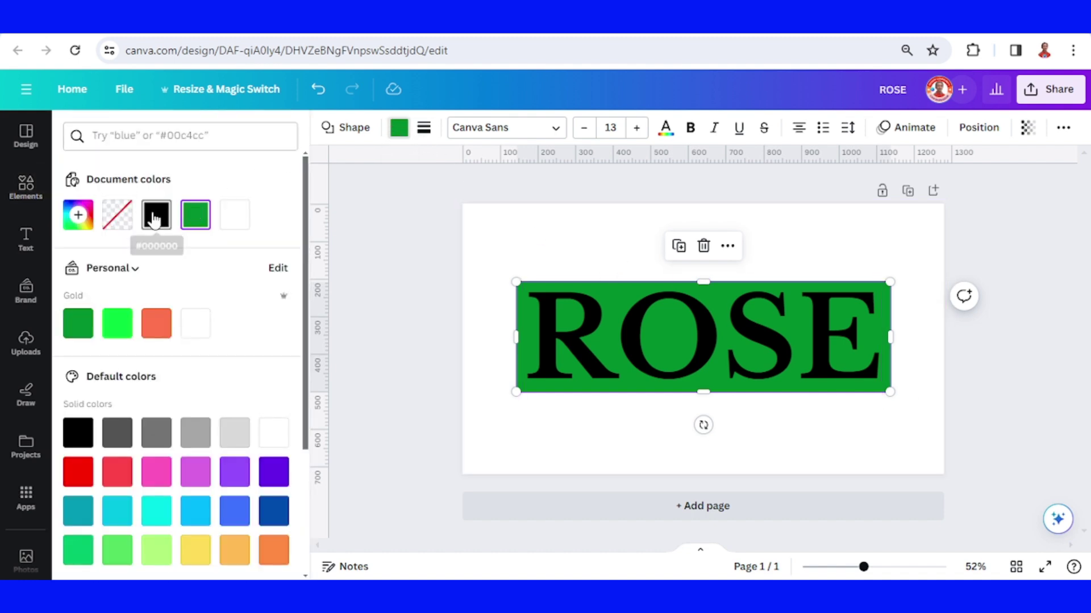
{"action": "left_click", "coordinate": [156, 215]}
{"action": "left_click", "coordinate": [648, 347]}
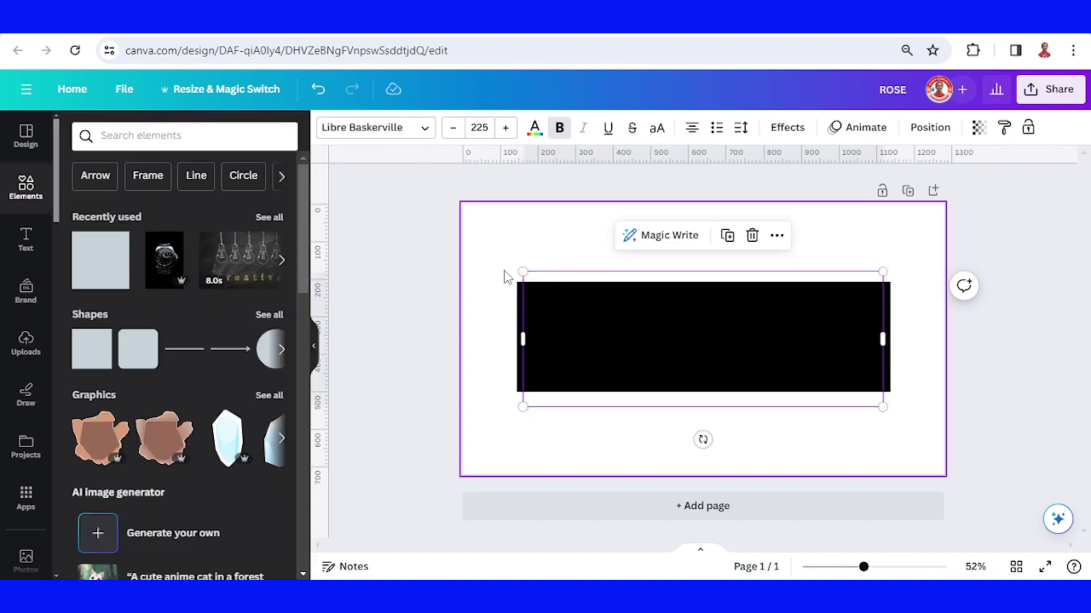
{"action": "left_click", "coordinate": [534, 131]}
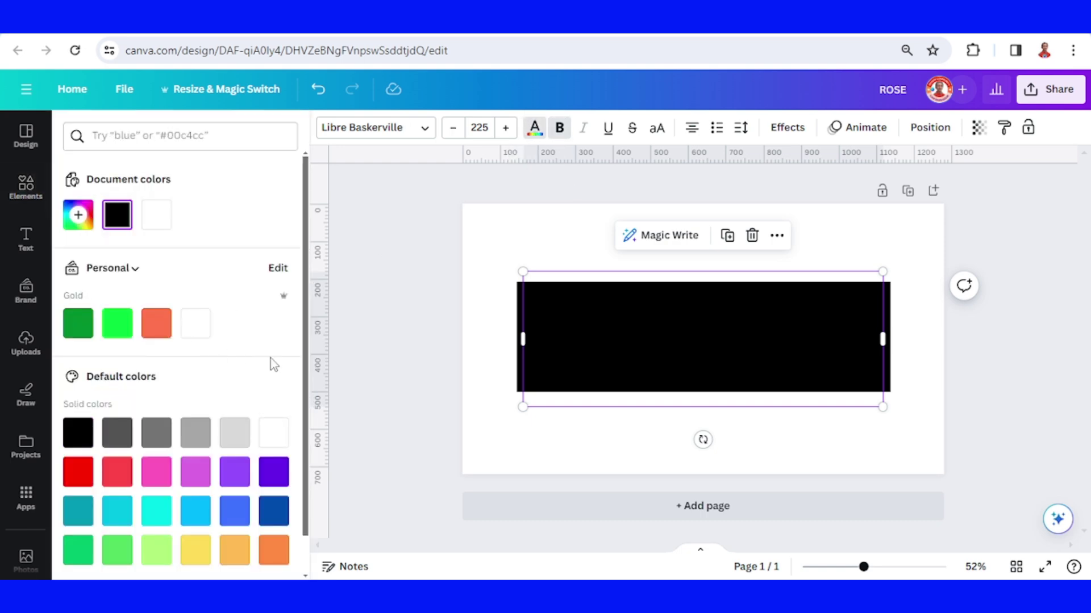
{"action": "left_click", "coordinate": [196, 324]}
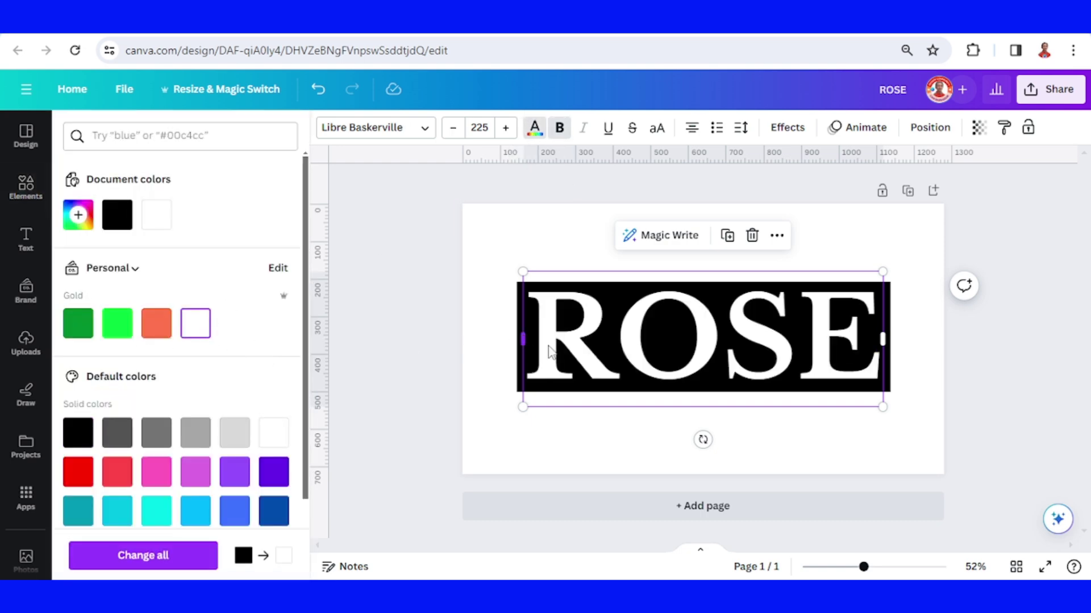
- Download the design as a PNG at size 1 (1,280 × 720 px)
{"action": "left_click", "coordinate": [1051, 91]}
{"action": "left_click", "coordinate": [896, 452]}
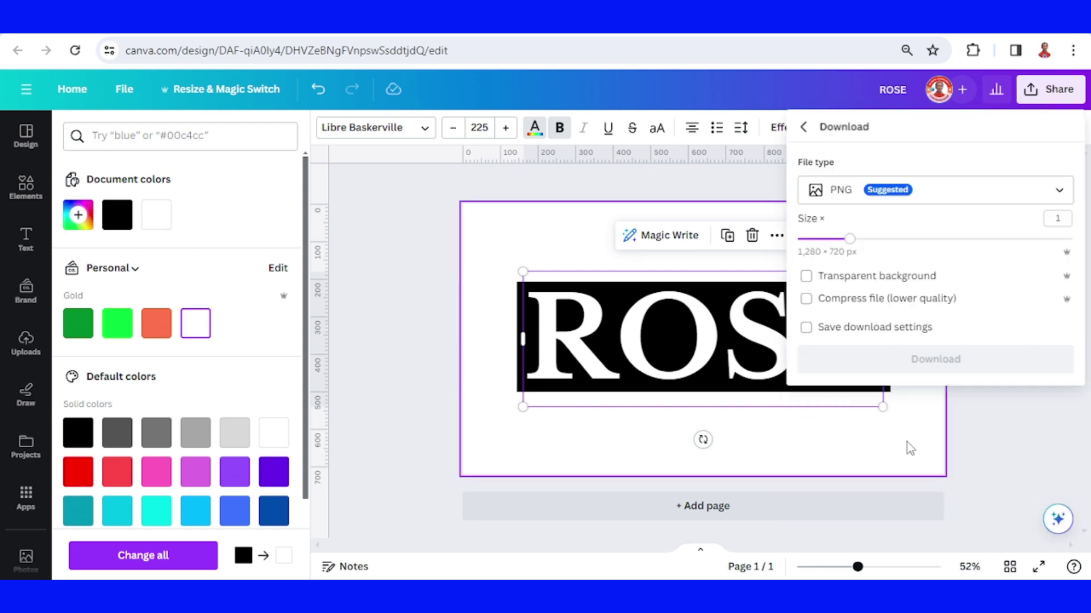
{"action": "left_click", "coordinate": [936, 363]}
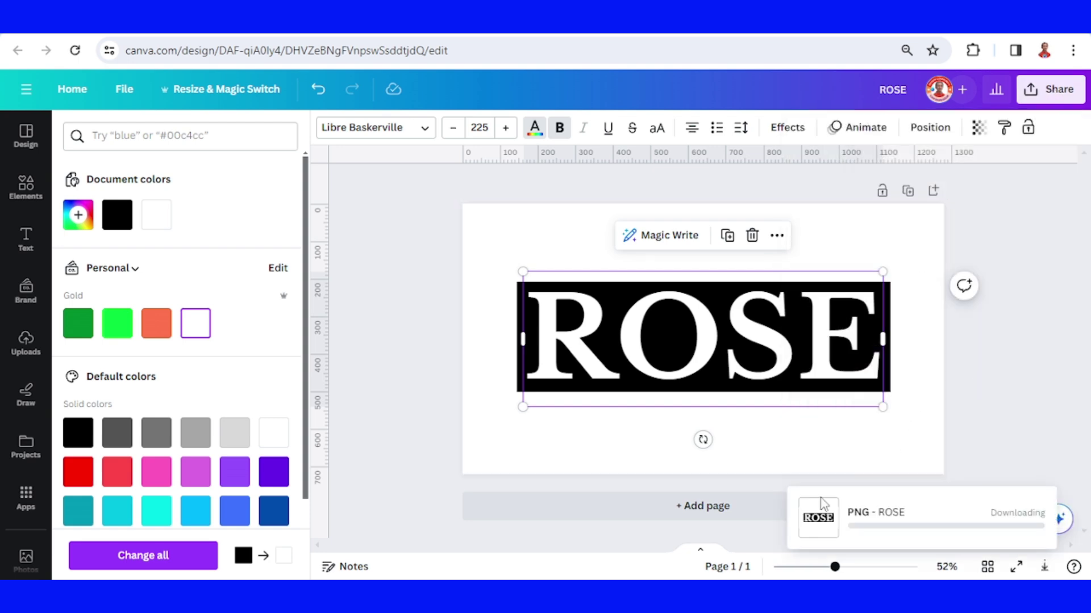
- Add a second page and place the downloaded ROSE.png image on it
{"action": "left_click", "coordinate": [690, 514]}
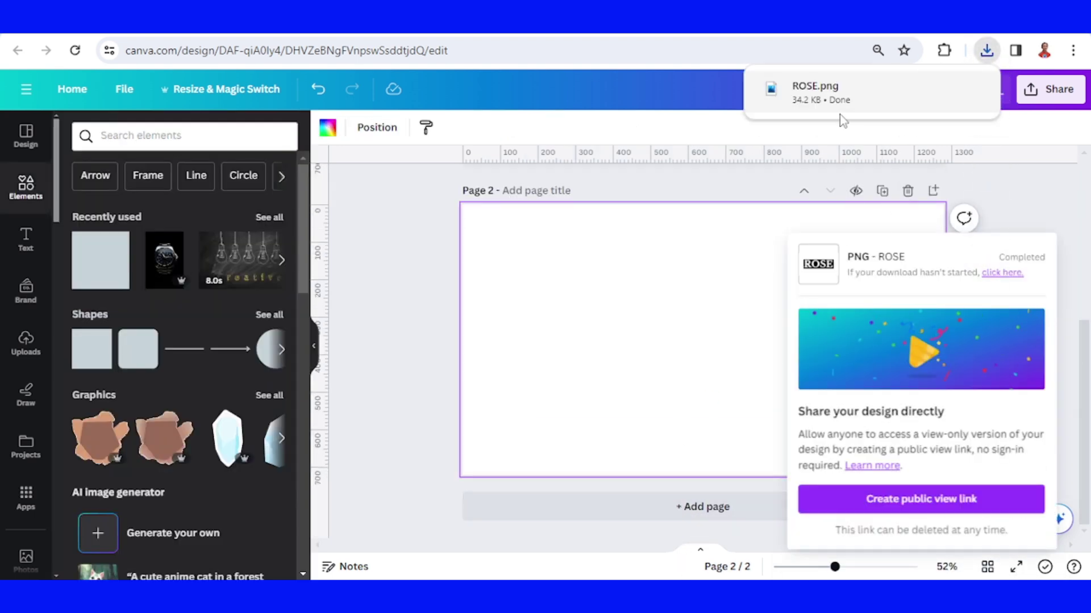
{"action": "left_click_drag", "start_coordinate": [829, 93], "coordinate": [641, 344]}
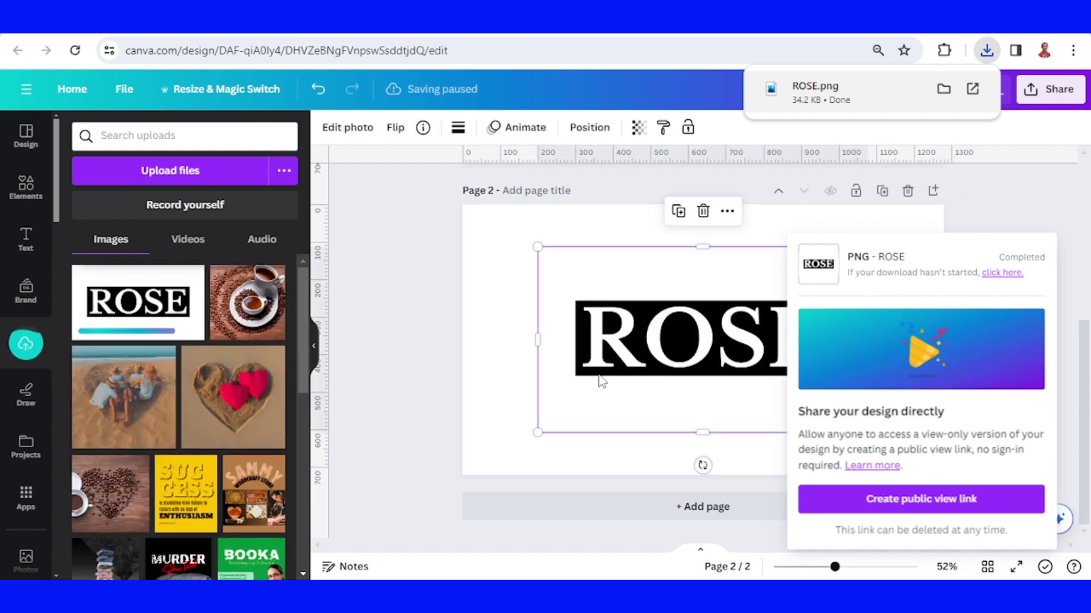
{"action": "left_click", "coordinate": [619, 410]}
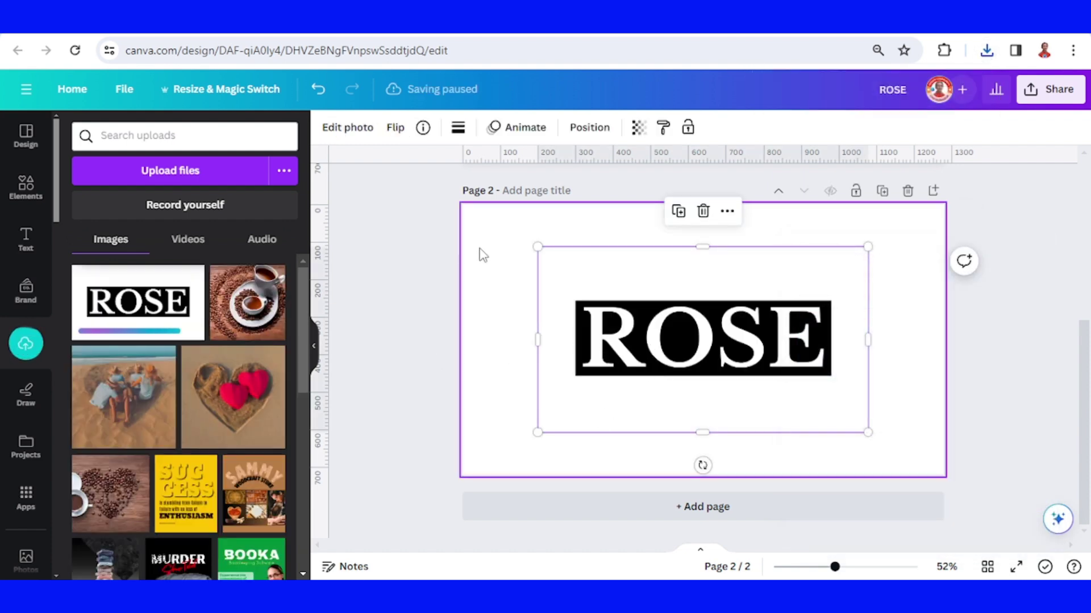
- Set page 2's background to the coral brand colour and remove the ROSE image's white areas with BG Remover
{"action": "left_click", "coordinate": [502, 265]}
{"action": "left_click", "coordinate": [327, 128]}
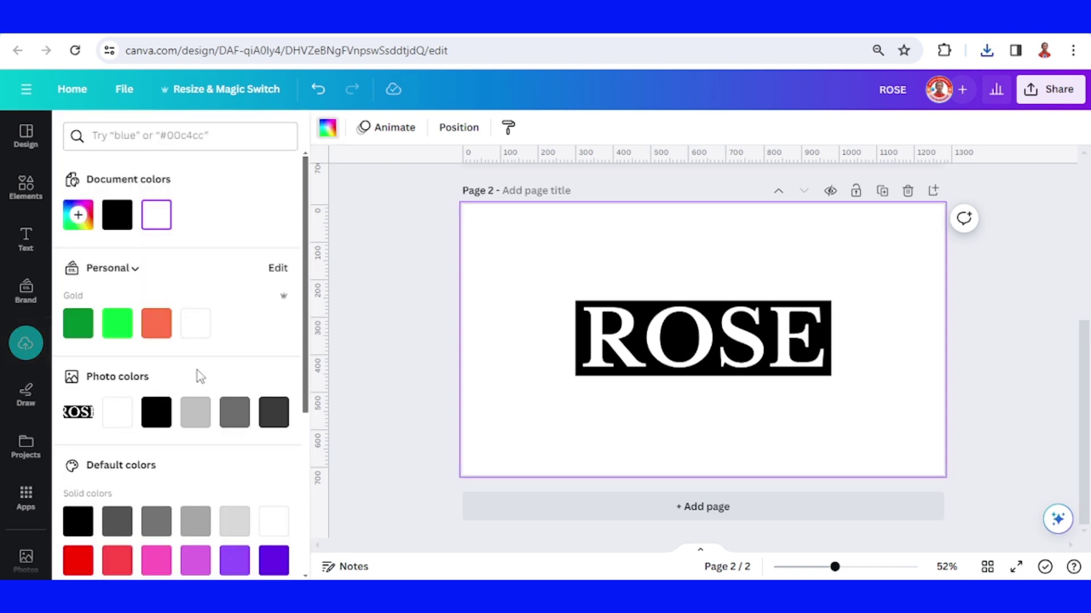
{"action": "left_click", "coordinate": [159, 326]}
{"action": "left_click", "coordinate": [631, 347]}
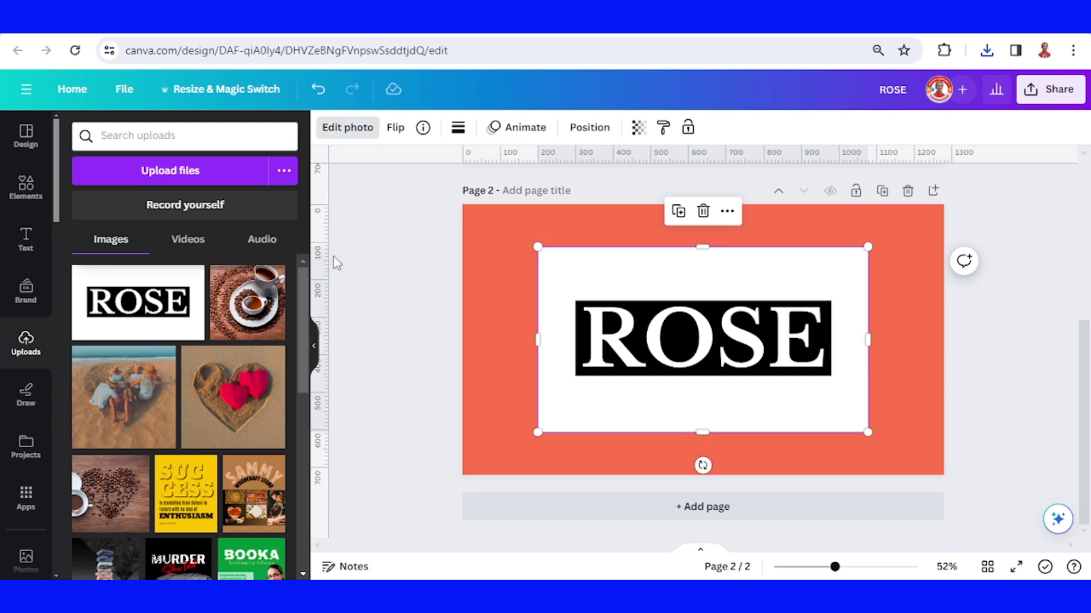
{"action": "left_click", "coordinate": [94, 241]}
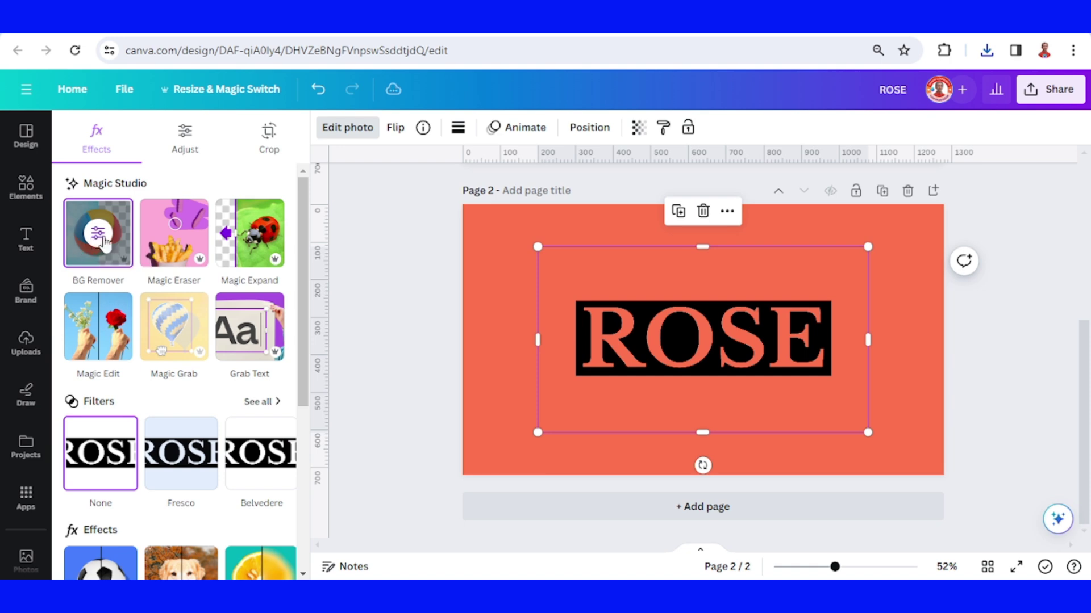
- Enlarge the ROSE image to fill the page and crop its upper edge to just above the black box
{"action": "left_click_drag", "start_coordinate": [536, 433], "coordinate": [462, 474]}
{"action": "left_click_drag", "start_coordinate": [867, 246], "coordinate": [943, 203]}
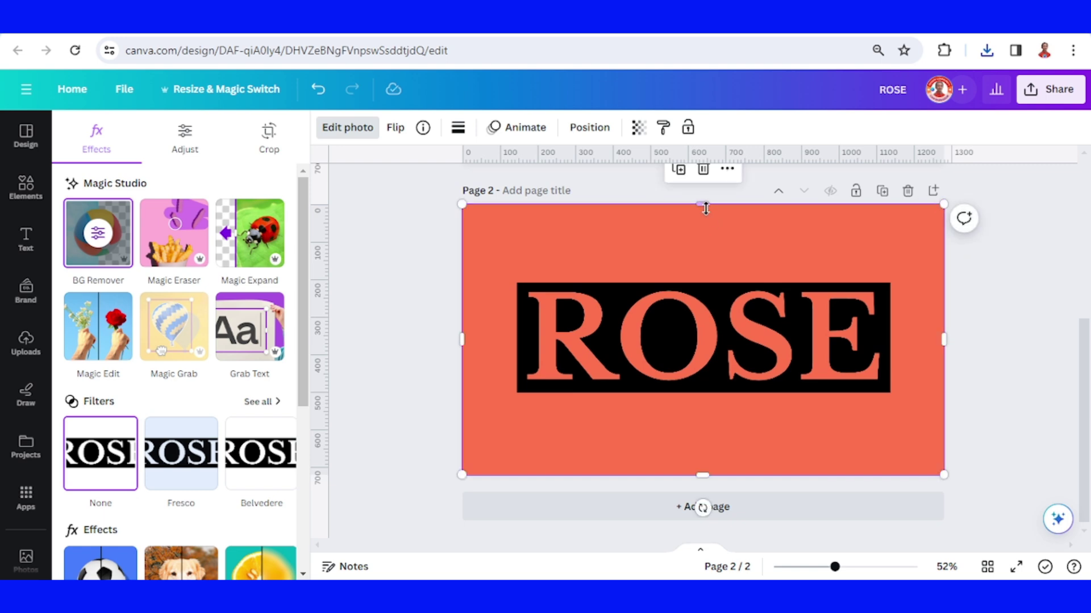
{"action": "left_click_drag", "start_coordinate": [705, 209], "coordinate": [704, 275]}
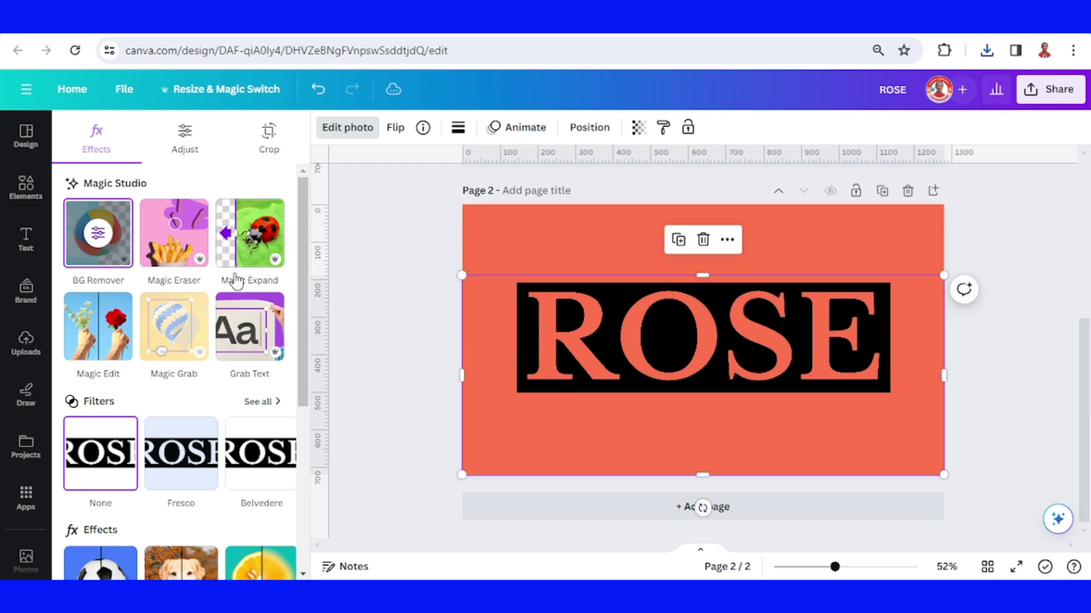
- Search the elements for "rose gold" and add the wavy pink satin photo to page 2
{"action": "left_click", "coordinate": [26, 184]}
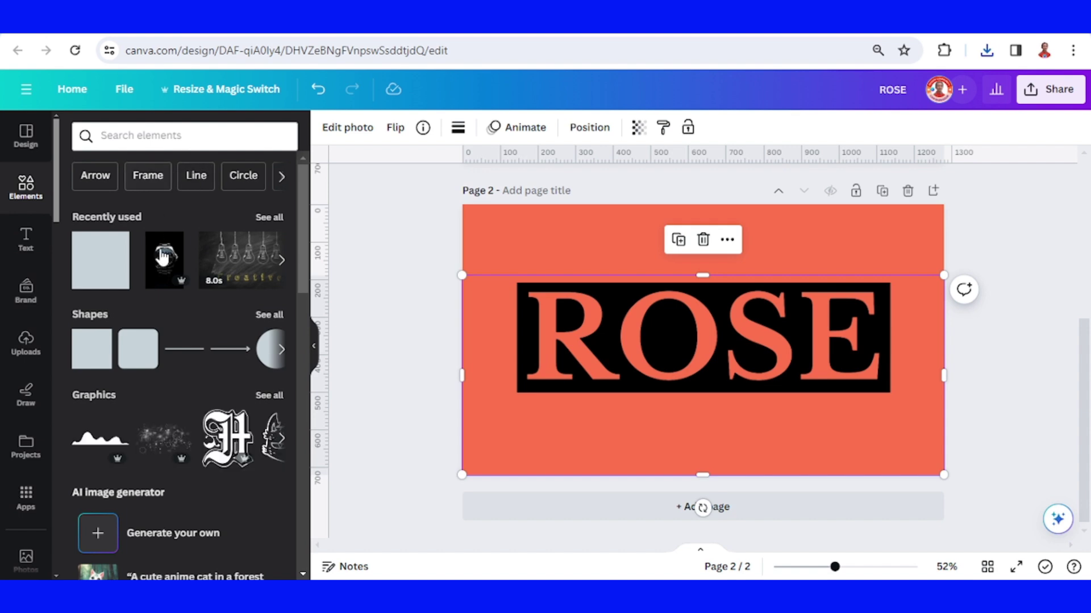
{"action": "left_click", "coordinate": [151, 135]}
{"action": "left_click", "coordinate": [134, 200]}
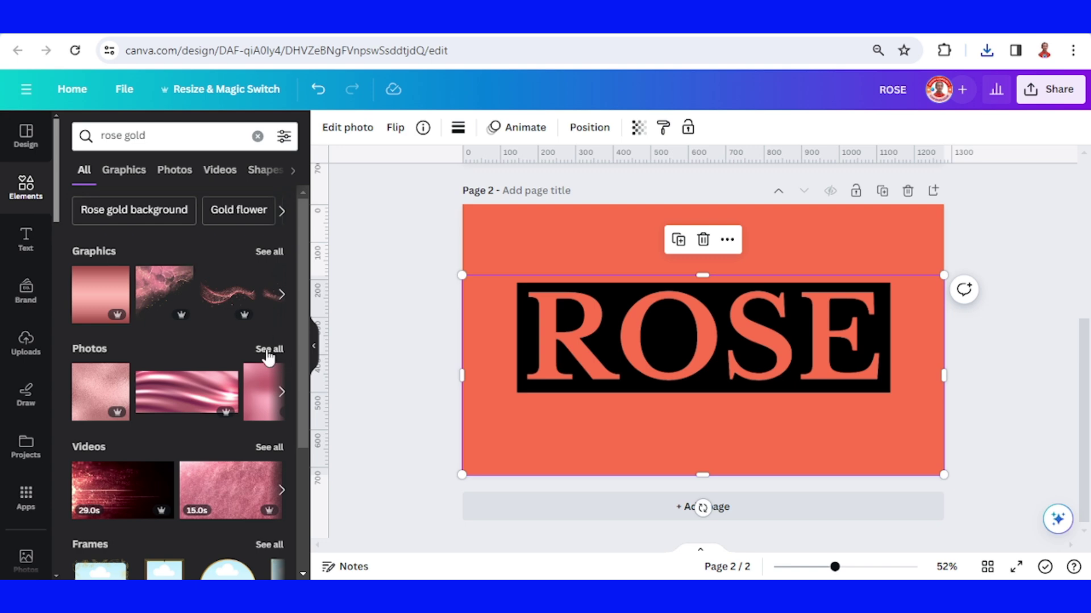
{"action": "left_click", "coordinate": [268, 350]}
{"action": "left_click", "coordinate": [211, 340]}
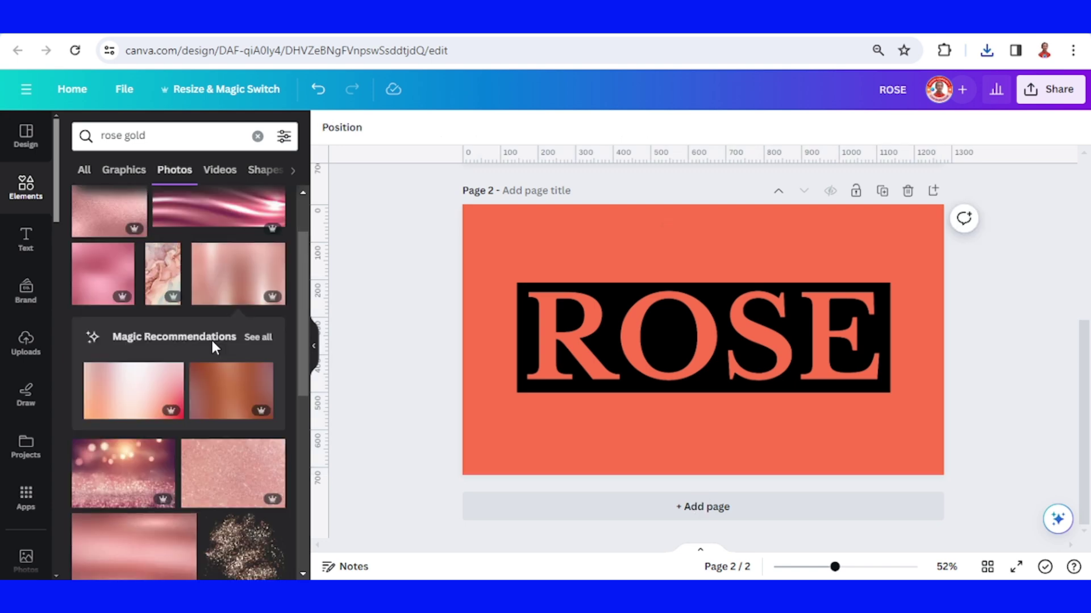
{"action": "left_click", "coordinate": [224, 292]}
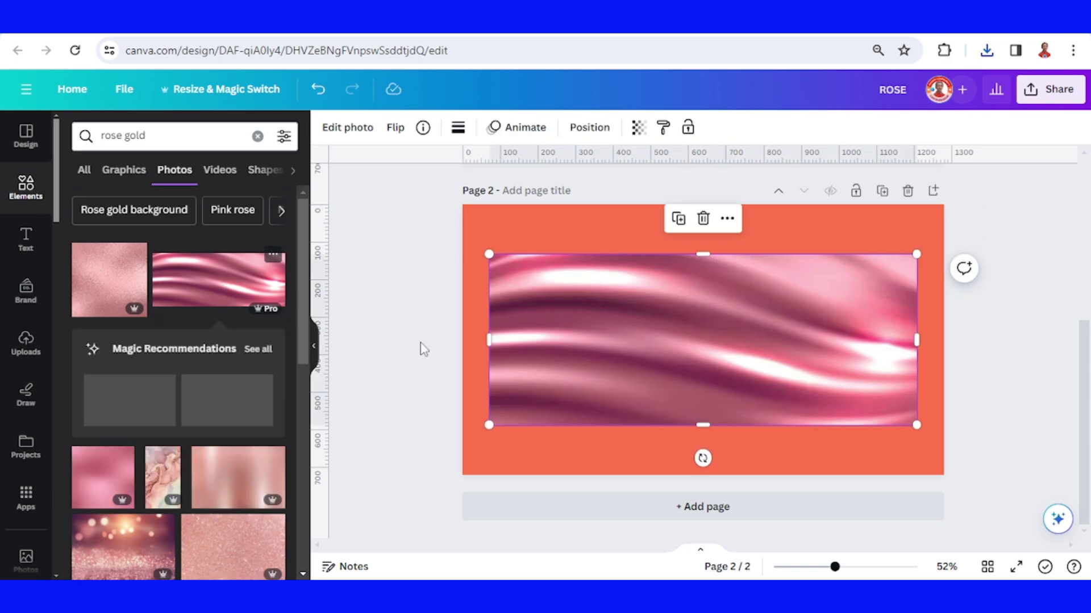
- Scale the satin photo to about 954 px wide and position and crop it over the ROSE letters, inside the black box's edges
{"action": "left_click_drag", "start_coordinate": [584, 331], "coordinate": [617, 358]}
{"action": "left_click_drag", "start_coordinate": [950, 456], "coordinate": [884, 433]}
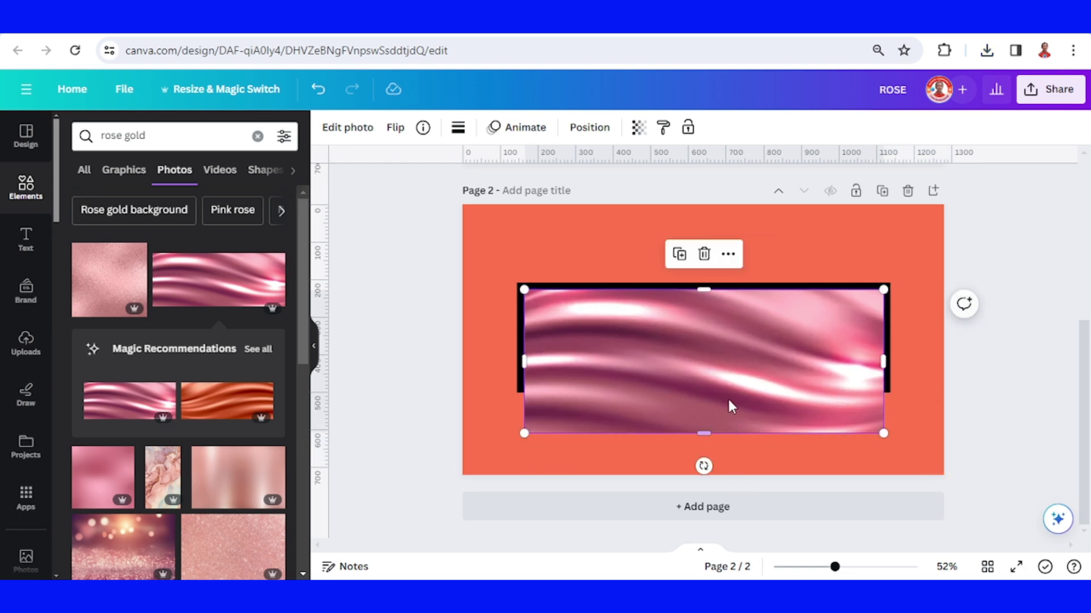
{"action": "left_click_drag", "start_coordinate": [708, 292], "coordinate": [708, 305]}
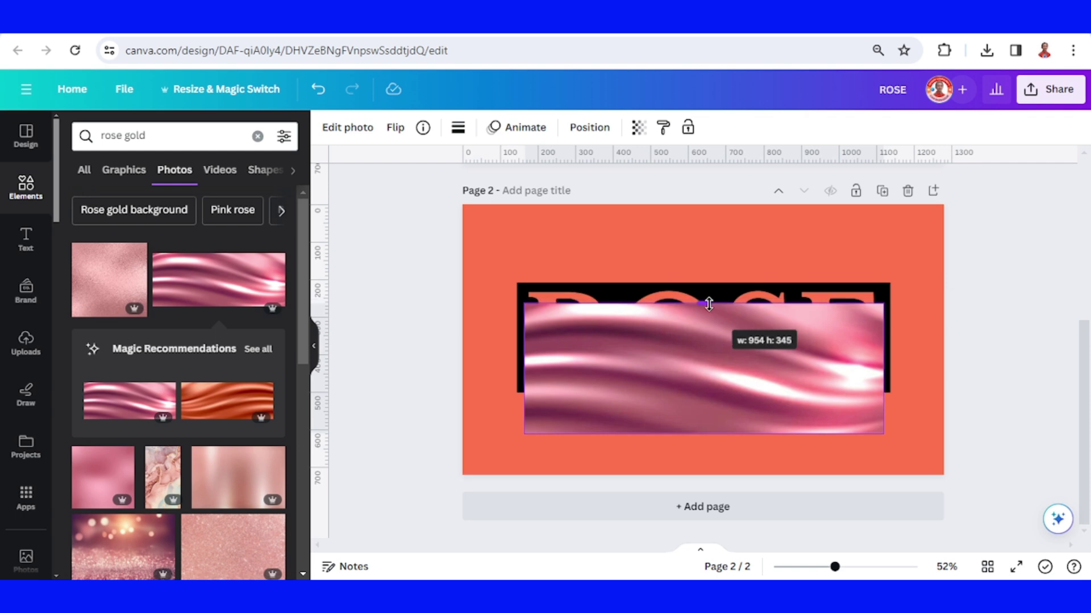
{"action": "left_click_drag", "start_coordinate": [702, 361], "coordinate": [699, 337]}
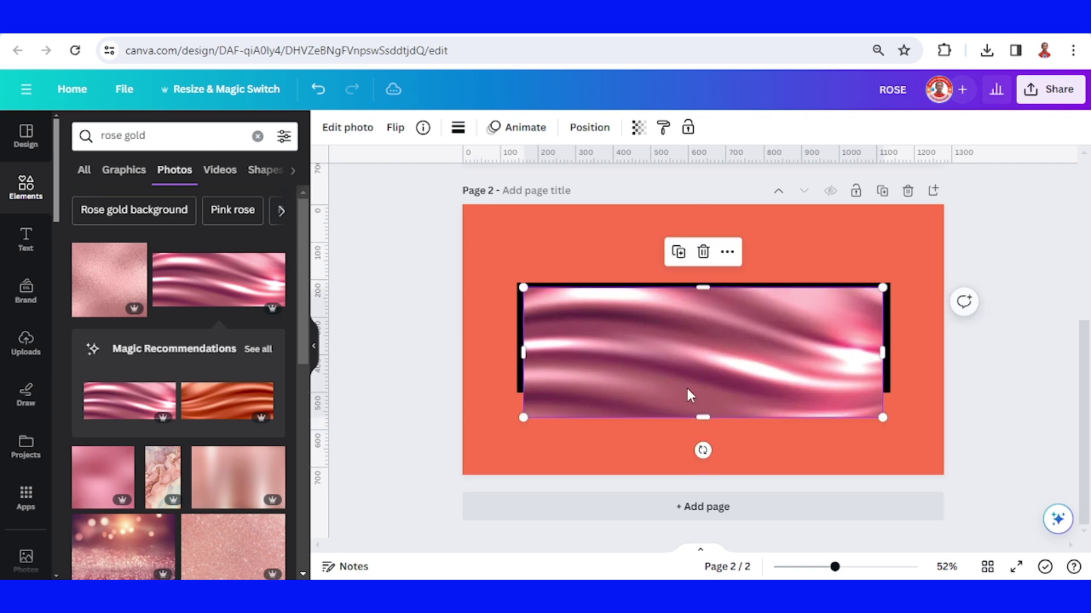
{"action": "left_click_drag", "start_coordinate": [701, 415], "coordinate": [704, 386]}
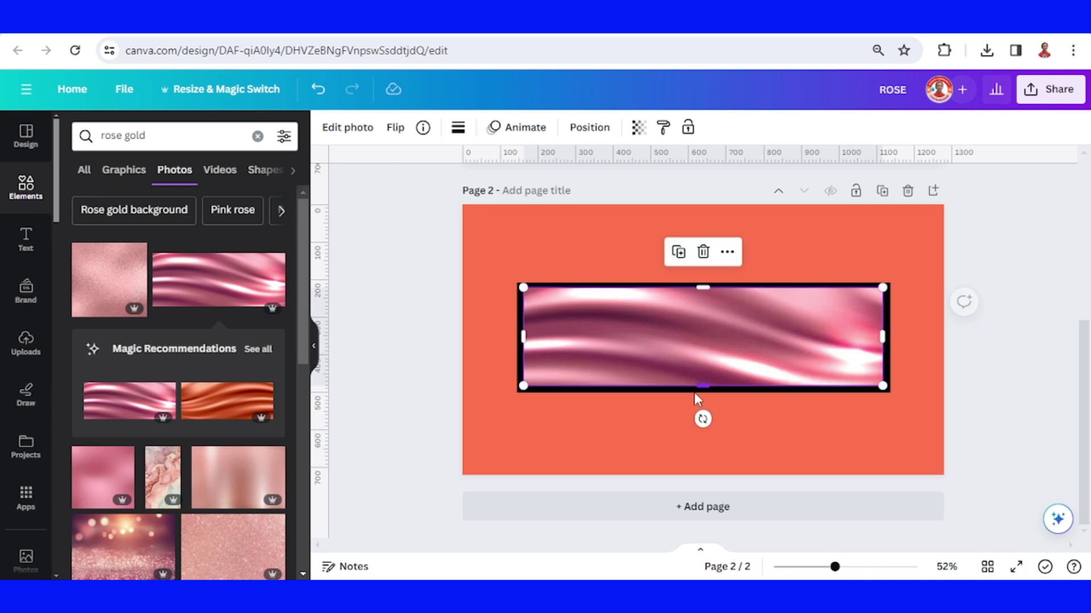
- Send the satin photo to the back so it fills the transparent ROSE letters on page 2
{"action": "right_click", "coordinate": [756, 329]}
{"action": "mouse_move", "coordinate": [798, 306]}
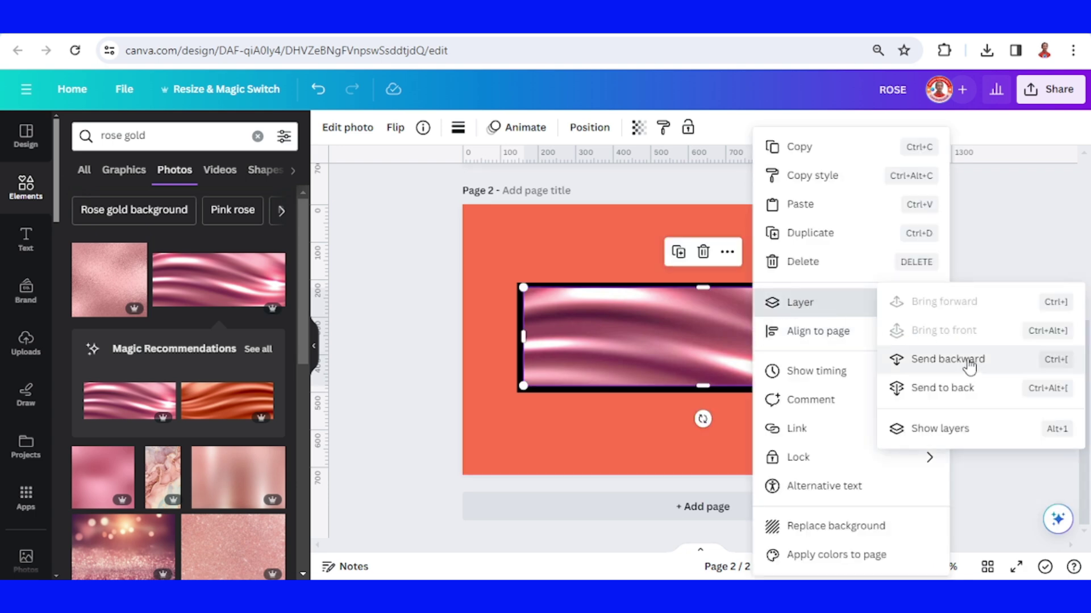
{"action": "left_click", "coordinate": [960, 386]}
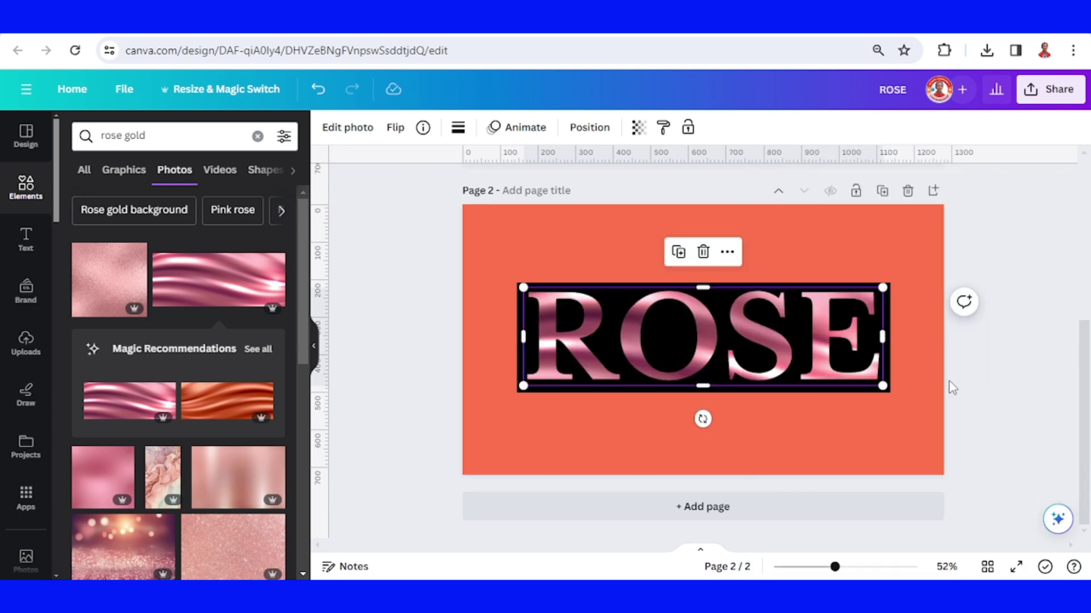
- Set page 2's background to black and crop both sides of the ROSE image to the edges of its black box
{"action": "left_click", "coordinate": [828, 221]}
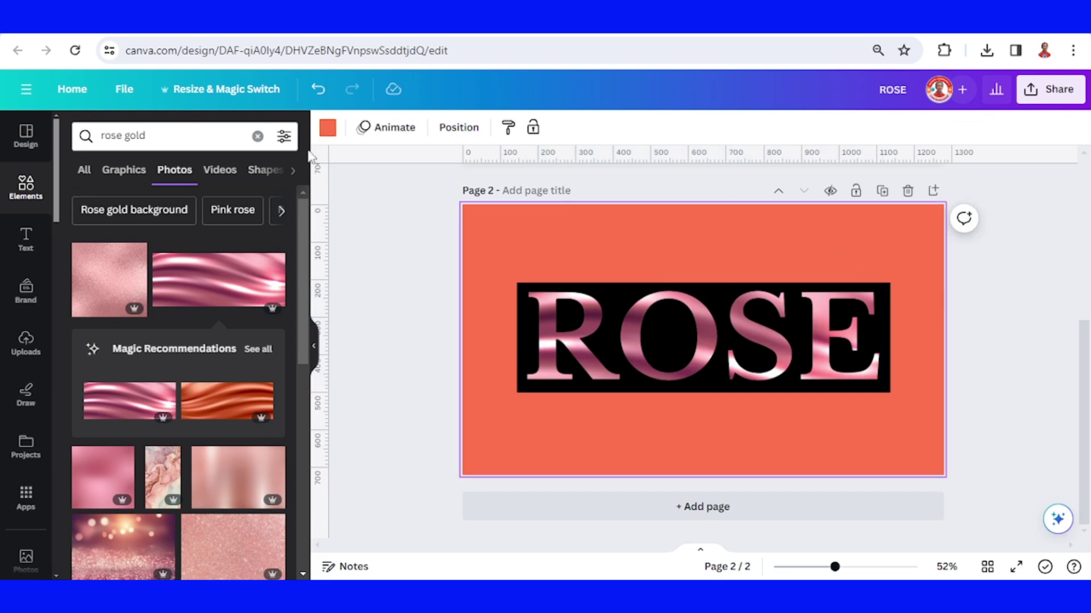
{"action": "left_click", "coordinate": [327, 128]}
{"action": "left_click", "coordinate": [118, 215]}
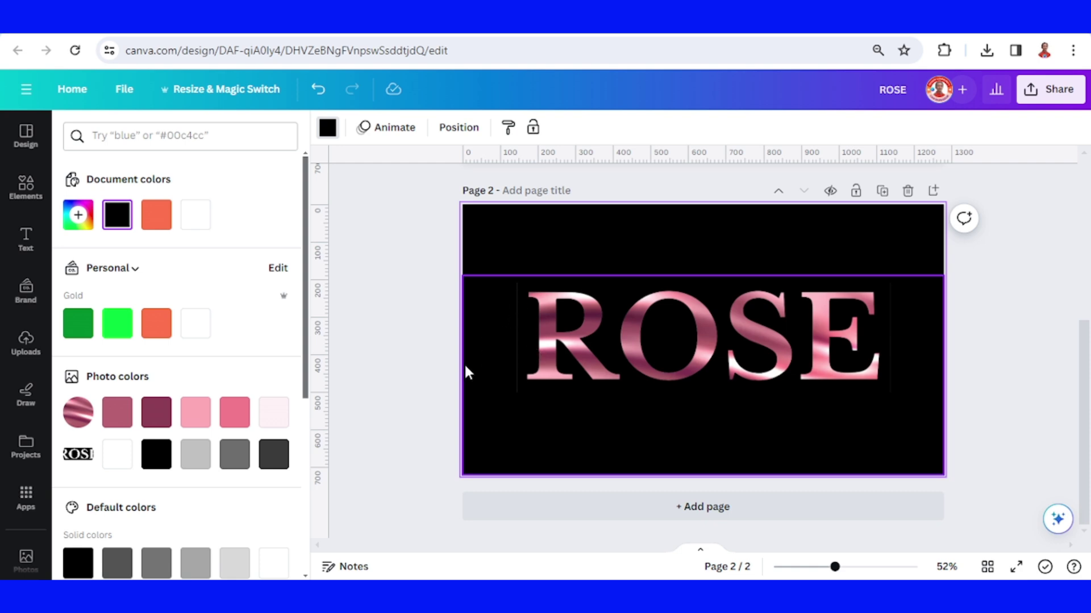
{"action": "left_click", "coordinate": [496, 342]}
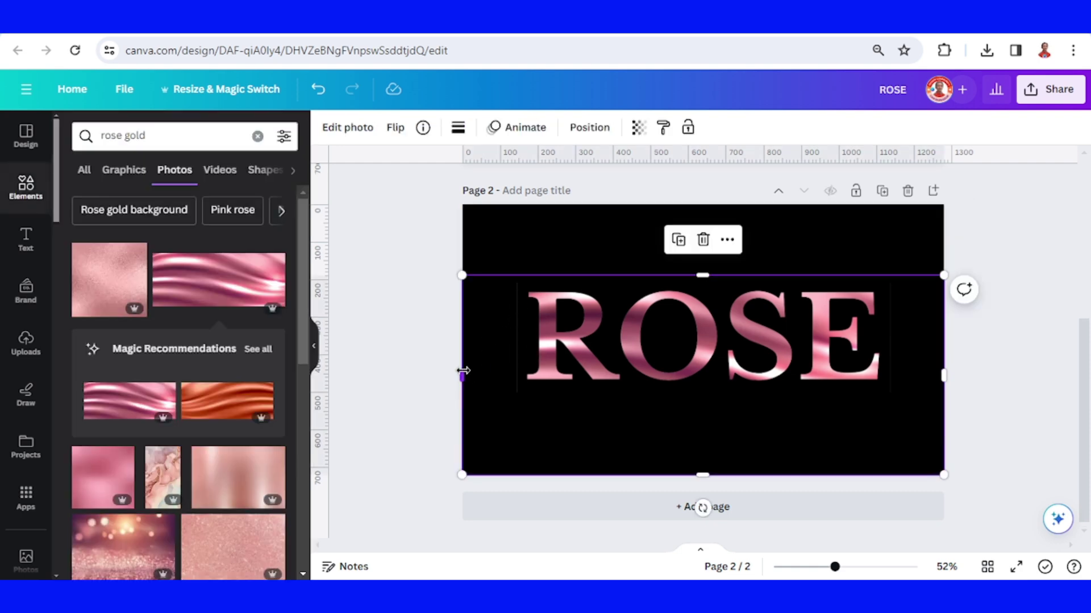
{"action": "left_click_drag", "start_coordinate": [463, 372], "coordinate": [518, 360]}
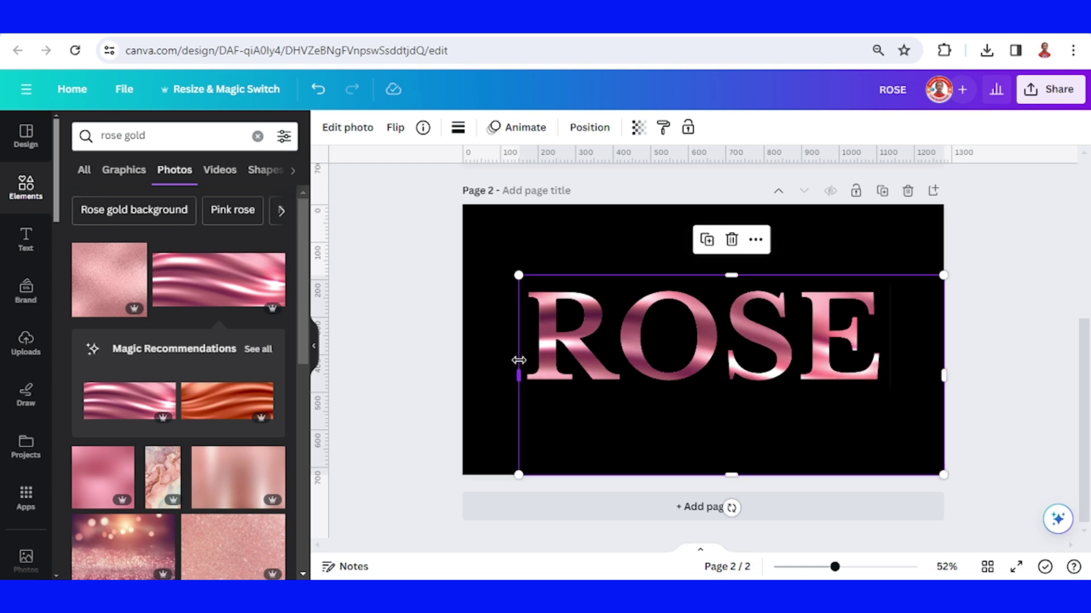
{"action": "left_click_drag", "start_coordinate": [944, 369], "coordinate": [890, 370]}
{"action": "left_click", "coordinate": [932, 375]}
- Download only page 2 of the design as a PNG
{"action": "left_click", "coordinate": [1051, 89]}
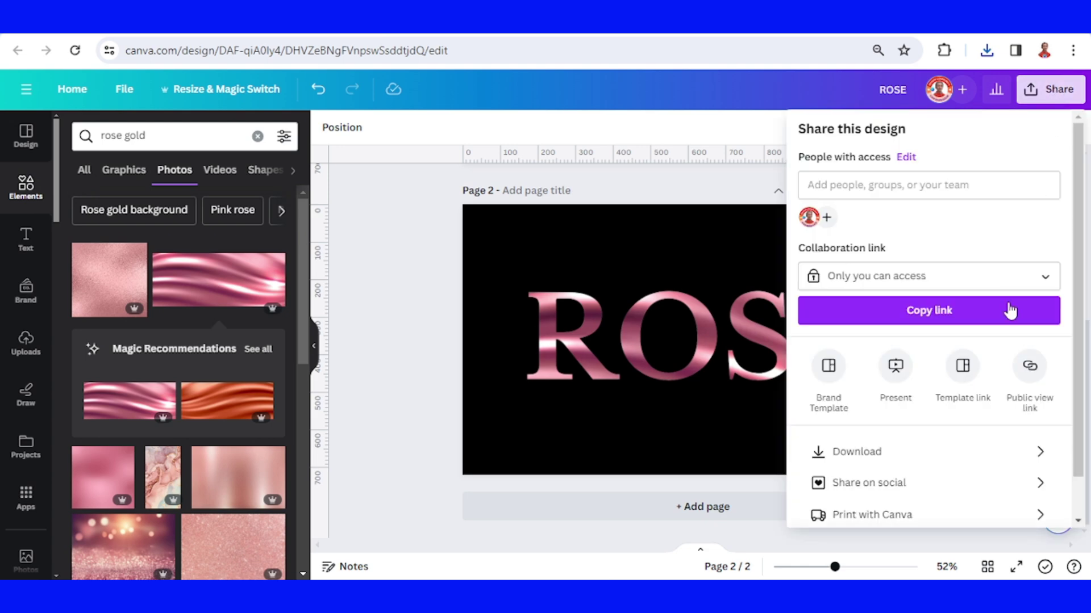
{"action": "left_click", "coordinate": [900, 453]}
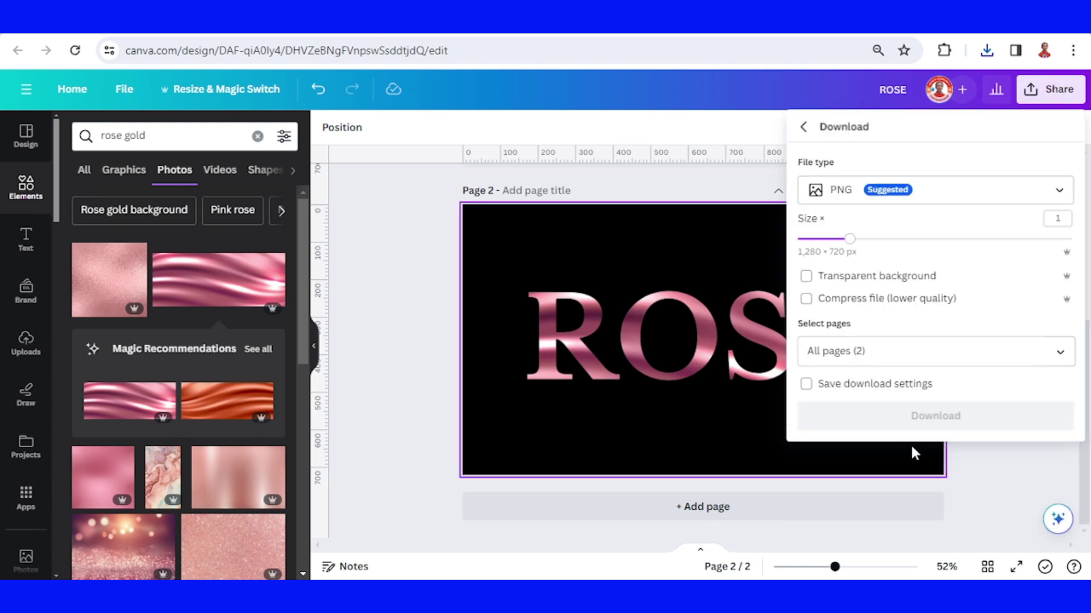
{"action": "left_click", "coordinate": [1059, 354]}
{"action": "left_click", "coordinate": [956, 443]}
{"action": "left_click", "coordinate": [966, 526]}
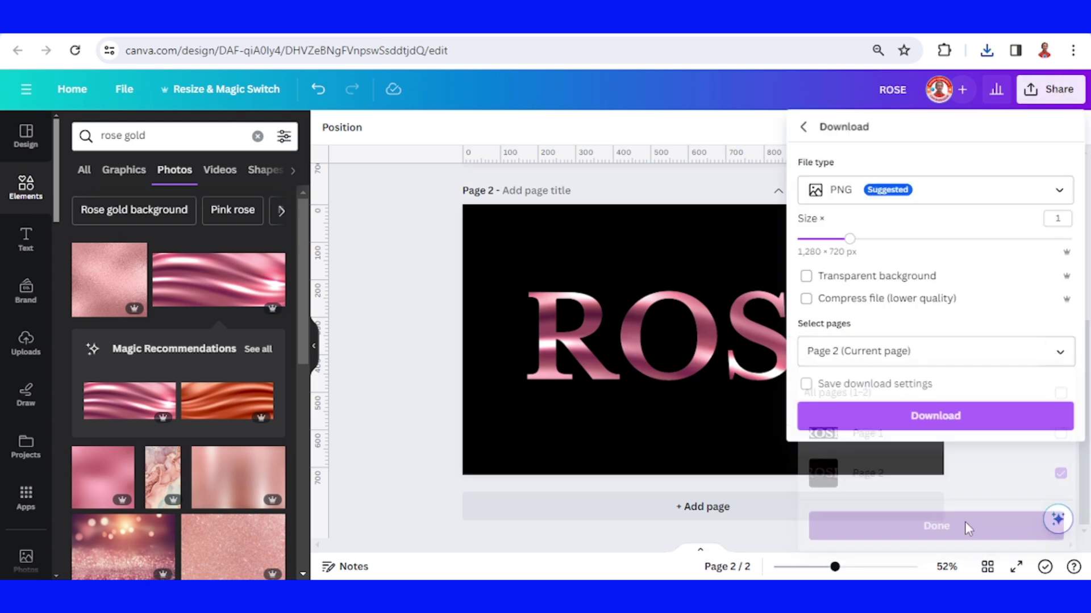
{"action": "left_click", "coordinate": [957, 417]}
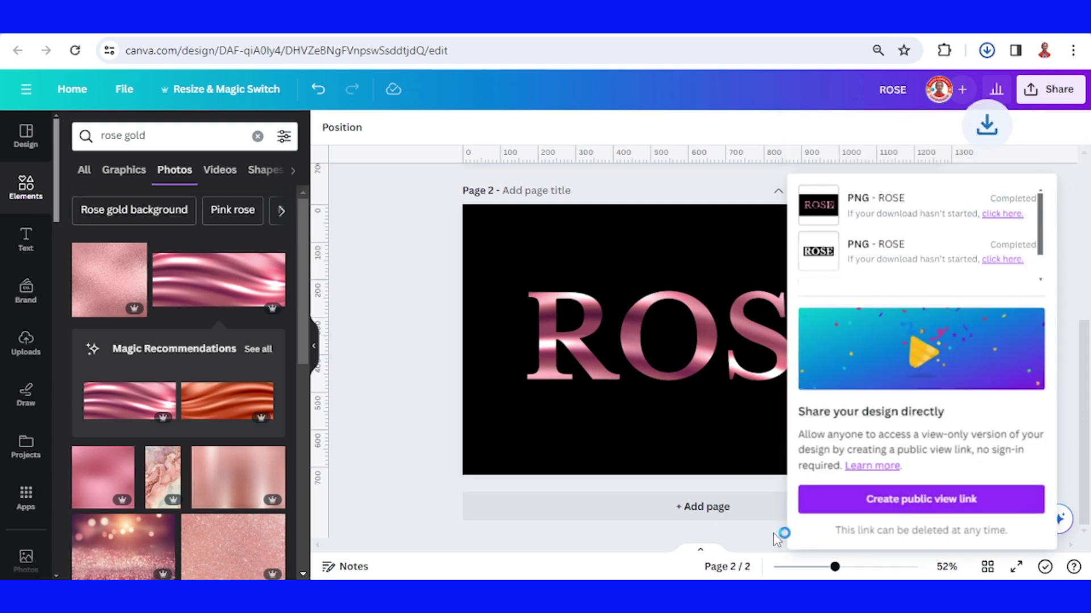
- Add a page 3 after page 2 and set its background to white
{"action": "left_click", "coordinate": [651, 507]}
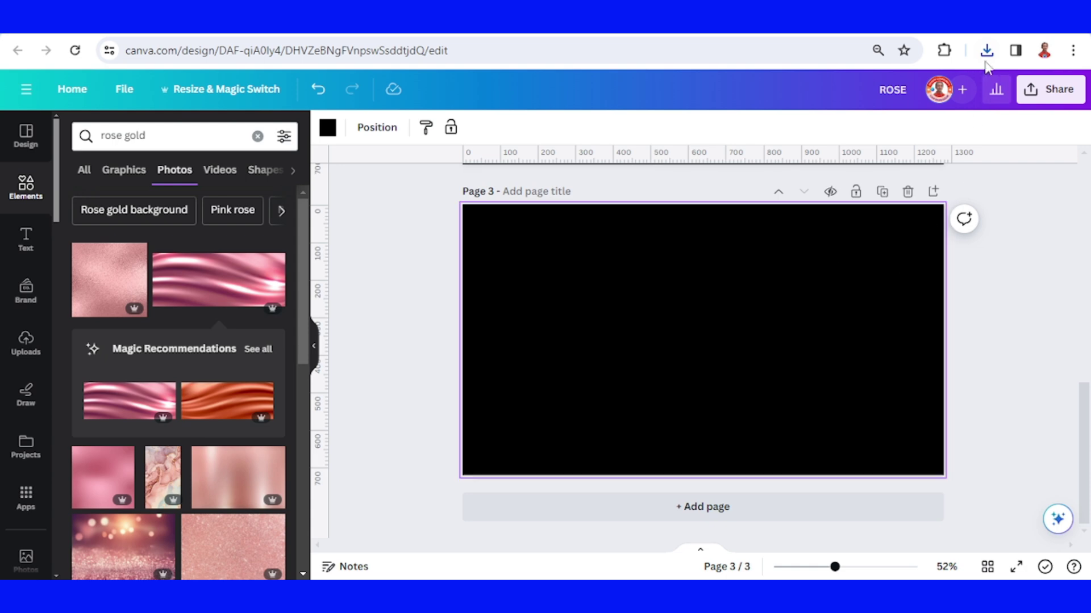
{"action": "left_click", "coordinate": [328, 129]}
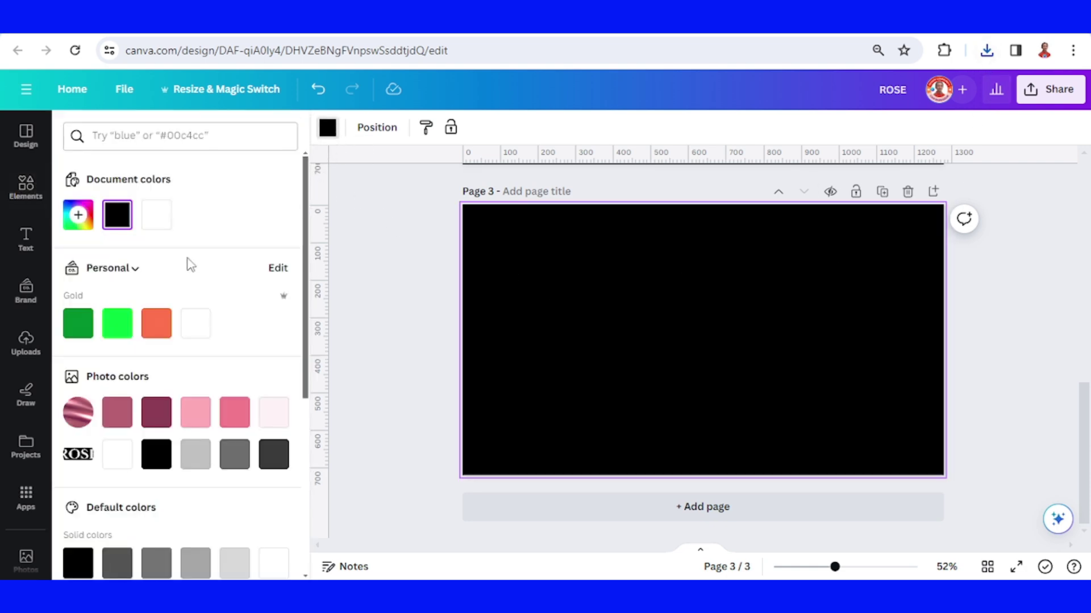
{"action": "left_click", "coordinate": [157, 215]}
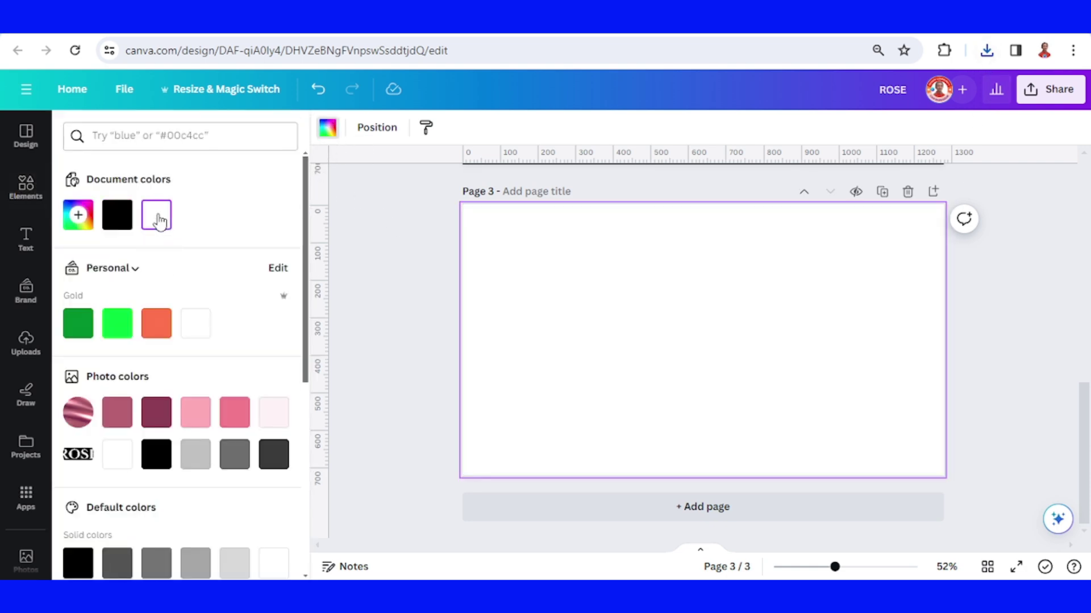
- Place the downloaded ROSE (1).png on page 3 and remove its black background with BG Remover
{"action": "left_click", "coordinate": [986, 51]}
{"action": "left_click_drag", "start_coordinate": [863, 131], "coordinate": [640, 345]}
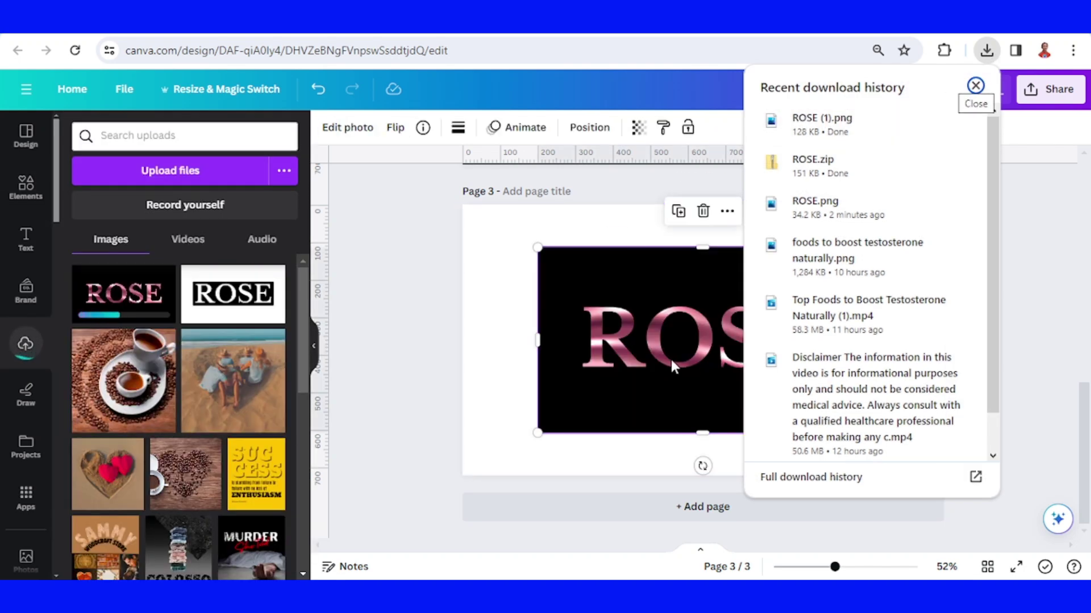
{"action": "left_click", "coordinate": [664, 331]}
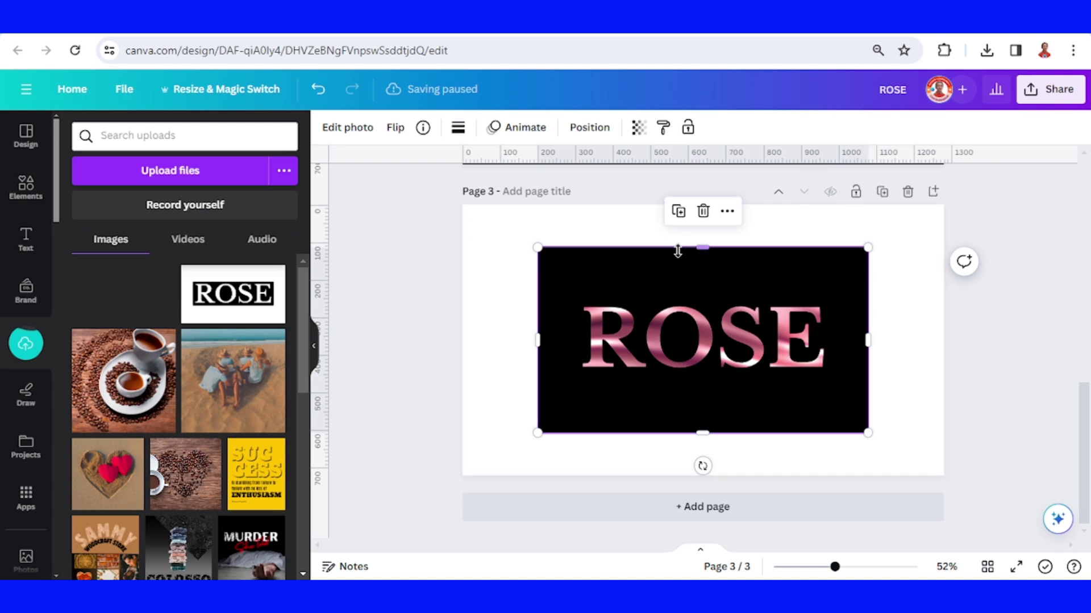
{"action": "left_click", "coordinate": [348, 128]}
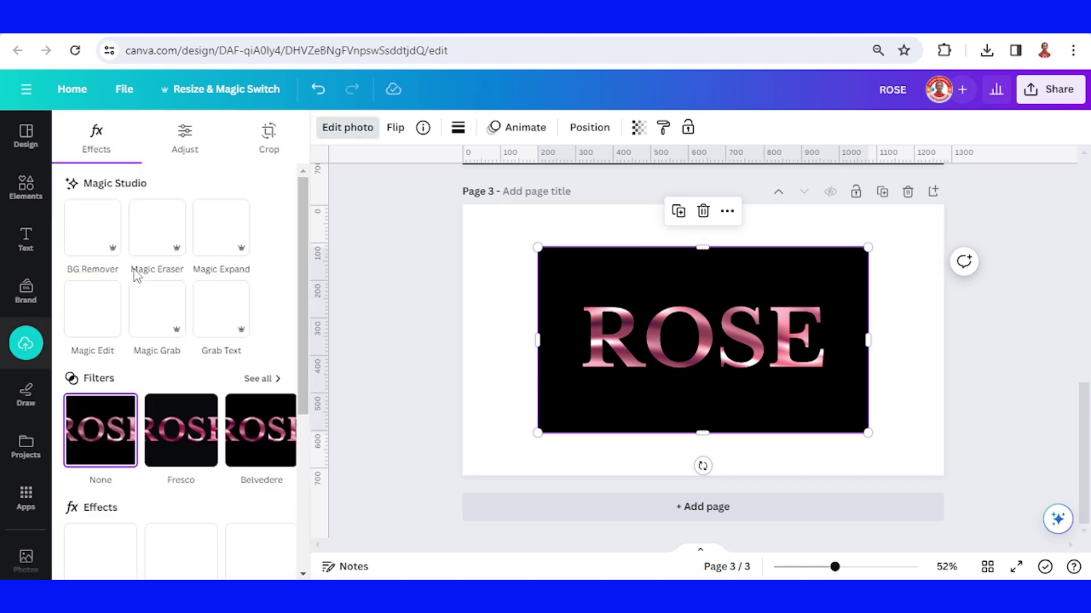
{"action": "left_click", "coordinate": [101, 240]}
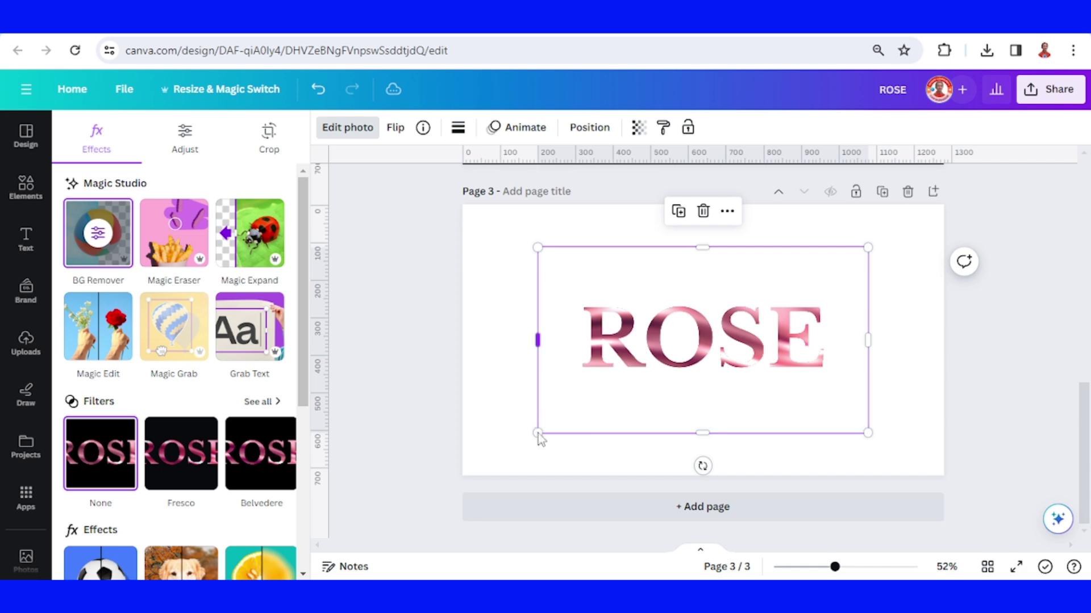
- Enlarge the transparent satin ROSE image to fill page 3
{"action": "left_click_drag", "start_coordinate": [538, 434], "coordinate": [461, 475]}
{"action": "left_click_drag", "start_coordinate": [868, 247], "coordinate": [944, 204]}
{"action": "left_click_drag", "start_coordinate": [744, 229], "coordinate": [744, 264]}
- Apply the Hollow effect with a thickness of 34 to the ROSE text on page 1
{"action": "scroll", "coordinate": [769, 341], "scroll_direction": "up", "scroll_amount": 10}
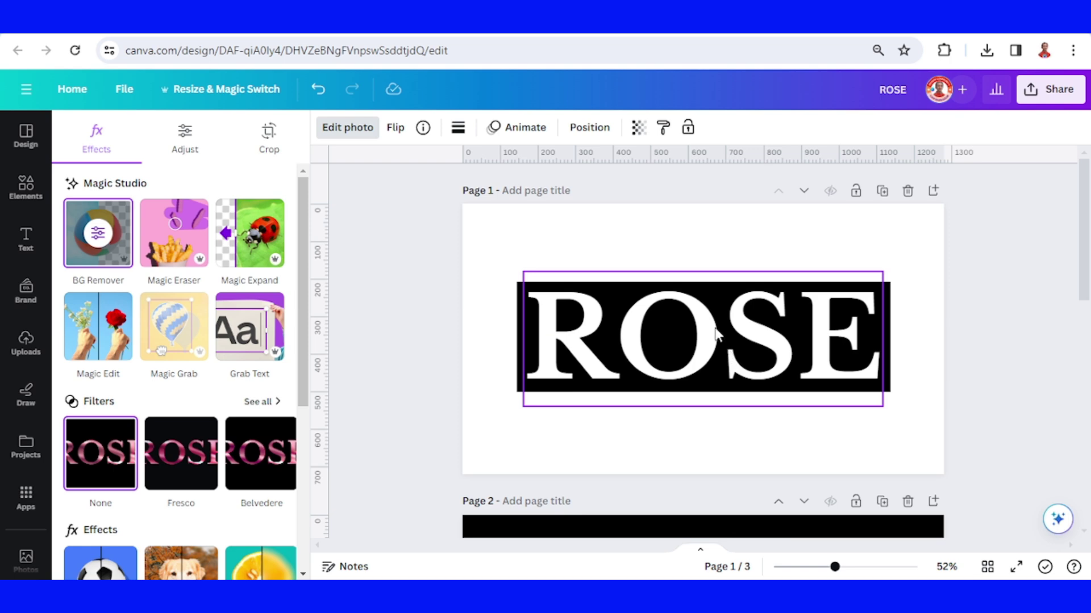
{"action": "left_click", "coordinate": [720, 330]}
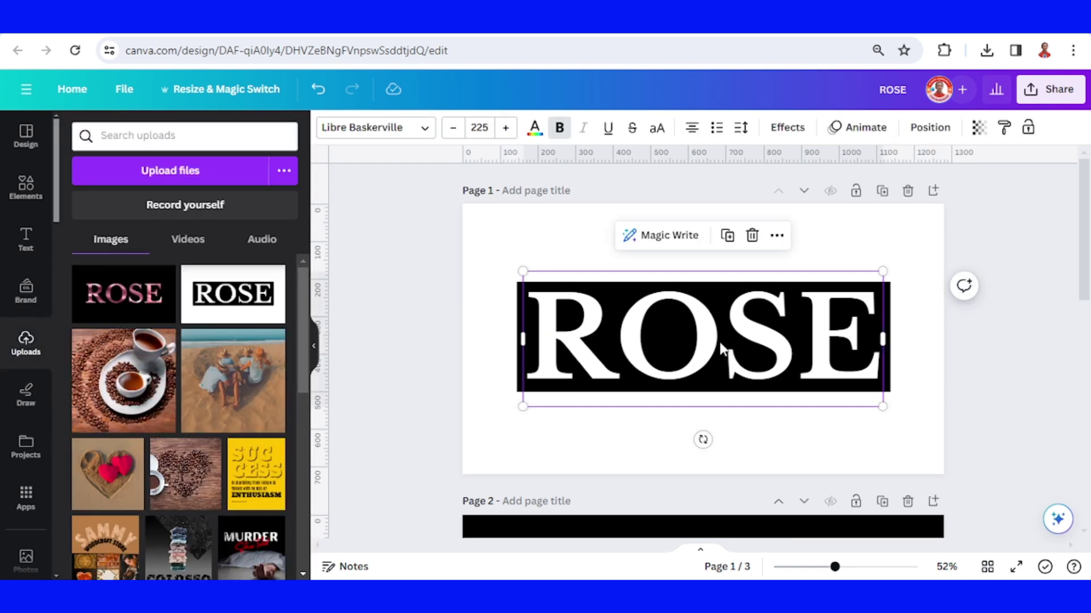
{"action": "left_click", "coordinate": [787, 129]}
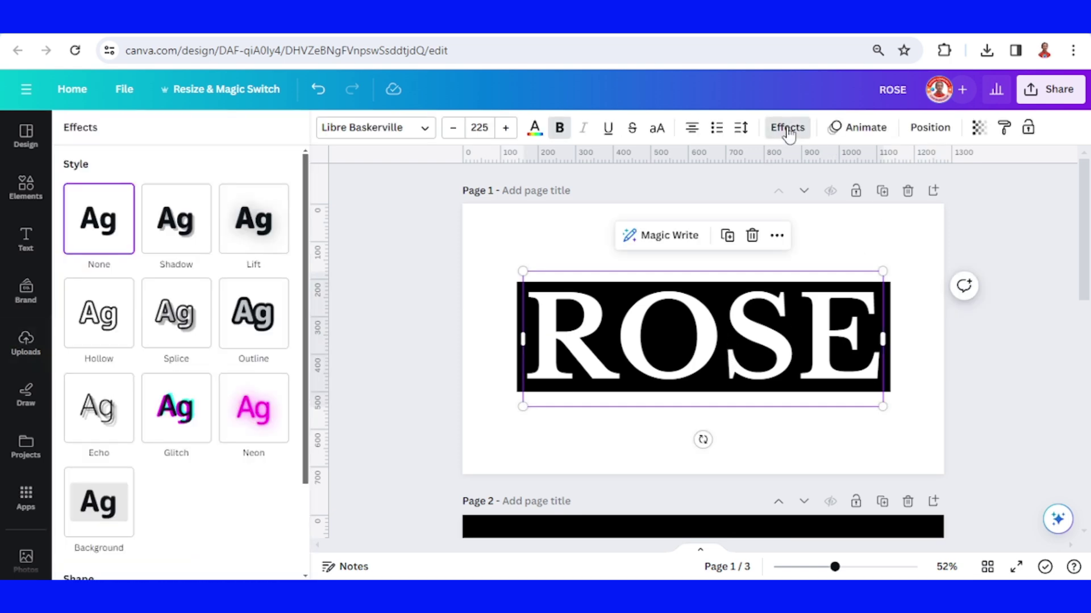
{"action": "left_click", "coordinate": [106, 320]}
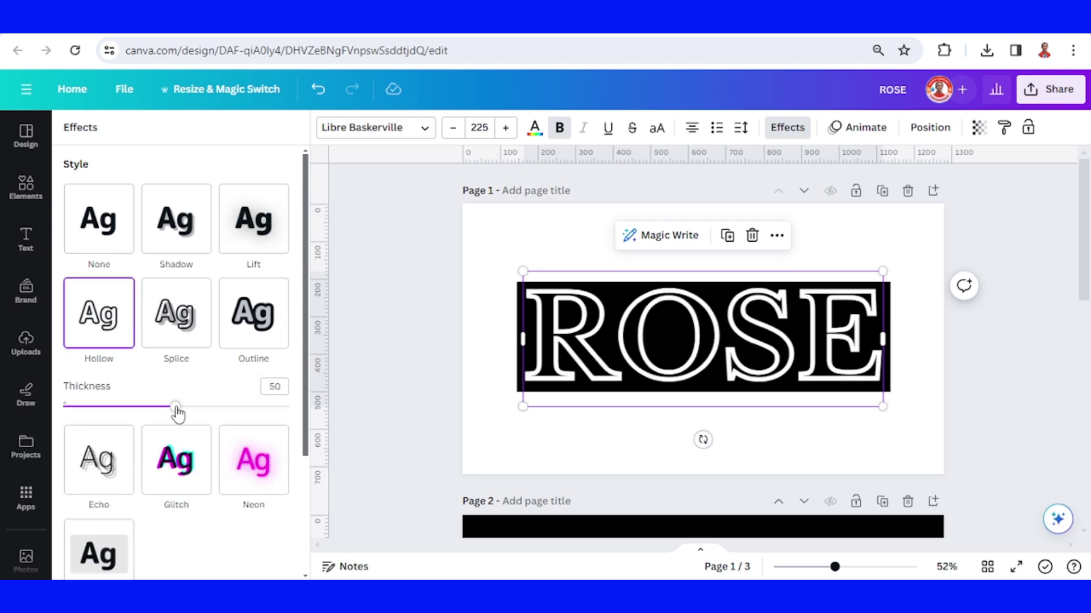
{"action": "left_click_drag", "start_coordinate": [177, 413], "coordinate": [140, 408]}
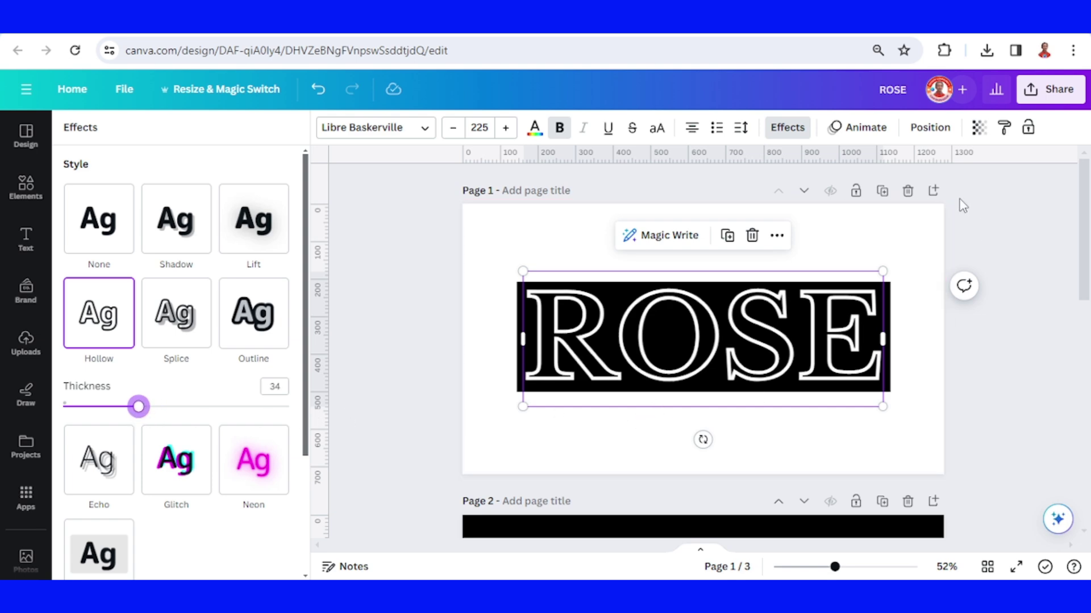
- Download only page 1 with the hollow ROSE text as a PNG
{"action": "left_click", "coordinate": [1050, 91]}
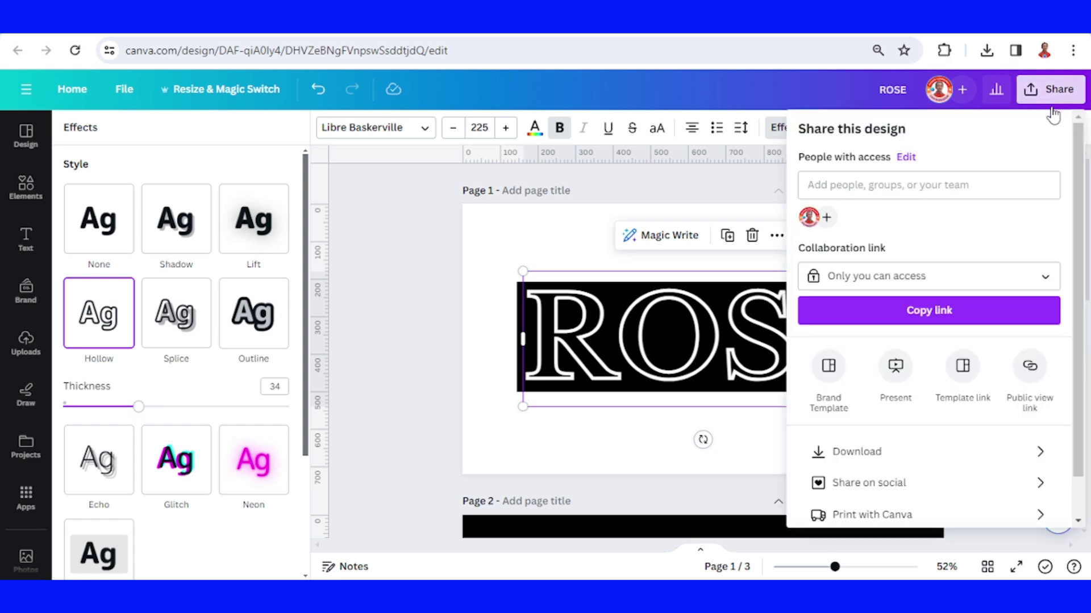
{"action": "left_click", "coordinate": [864, 454]}
{"action": "left_click", "coordinate": [1046, 352]}
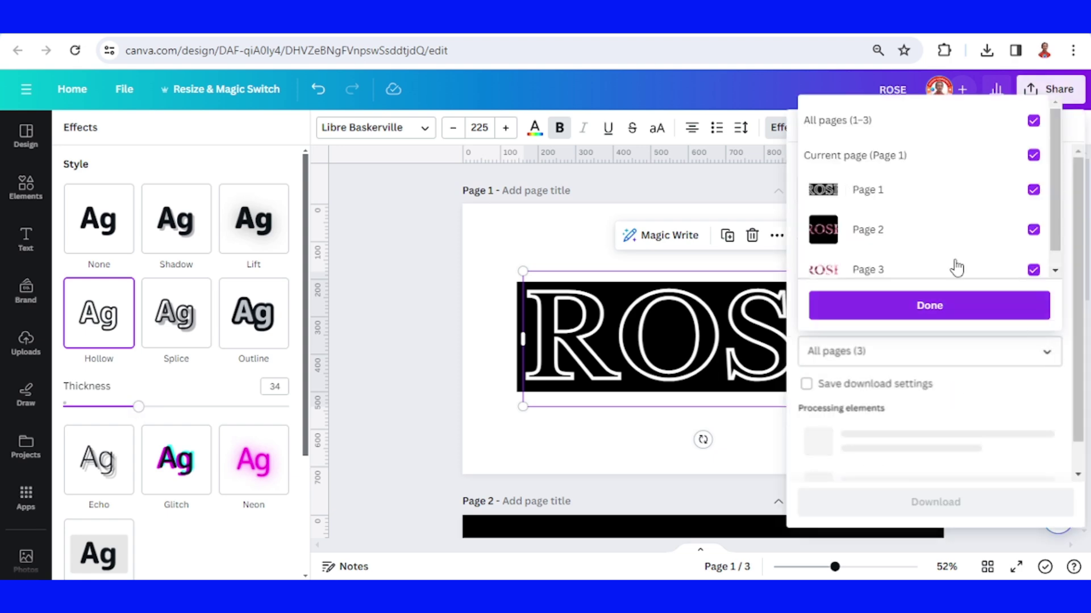
{"action": "left_click", "coordinate": [864, 121]}
{"action": "left_click", "coordinate": [880, 194]}
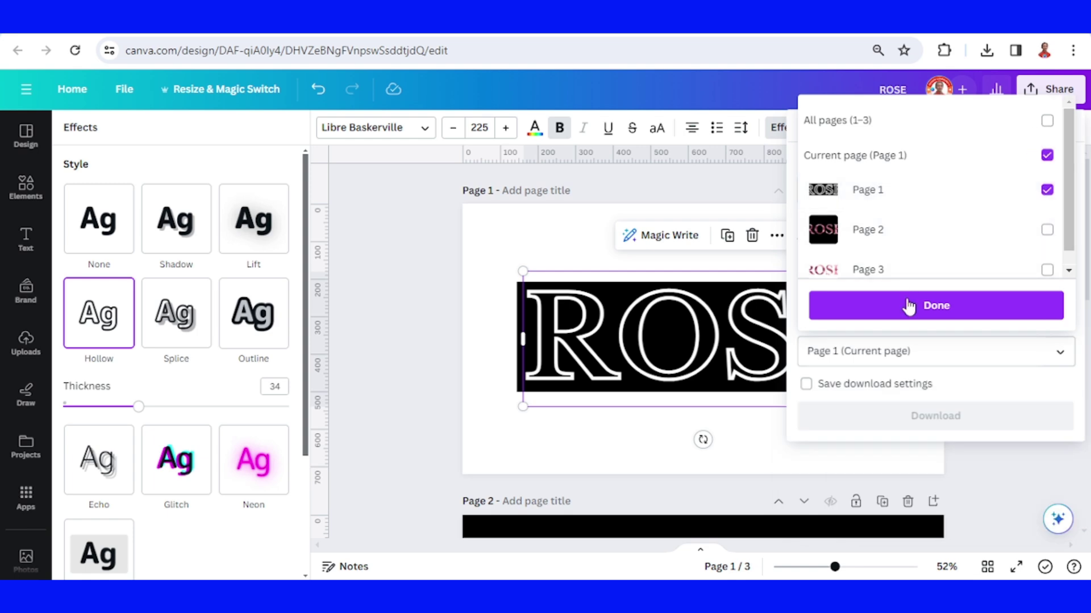
{"action": "left_click", "coordinate": [909, 305]}
{"action": "left_click", "coordinate": [929, 419]}
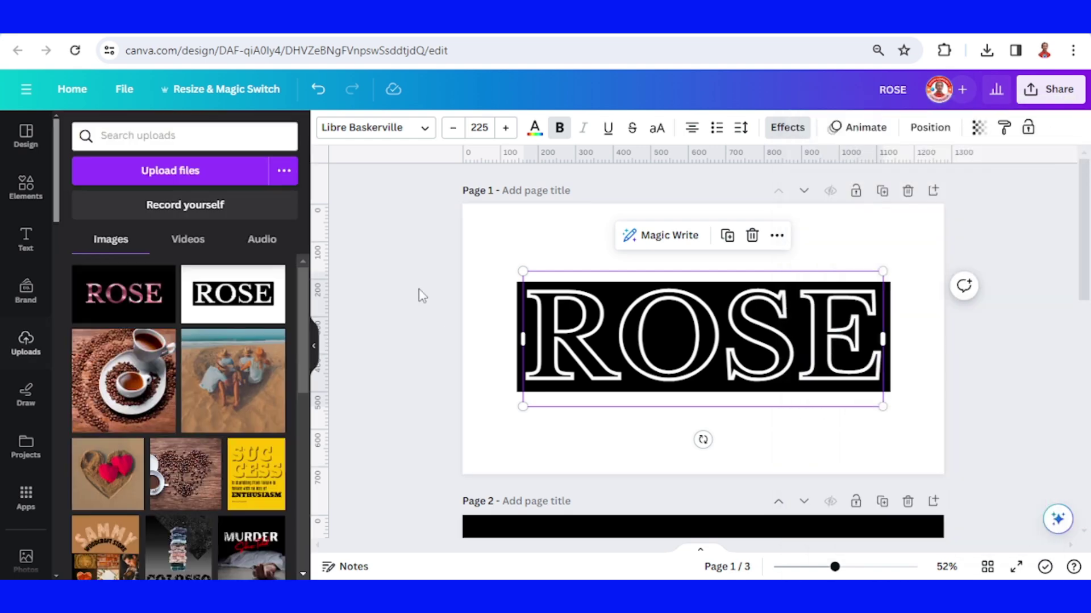
- Add a blank page directly after page 1 and place the downloaded ROSE (2).png on it
{"action": "left_click", "coordinate": [936, 192]}
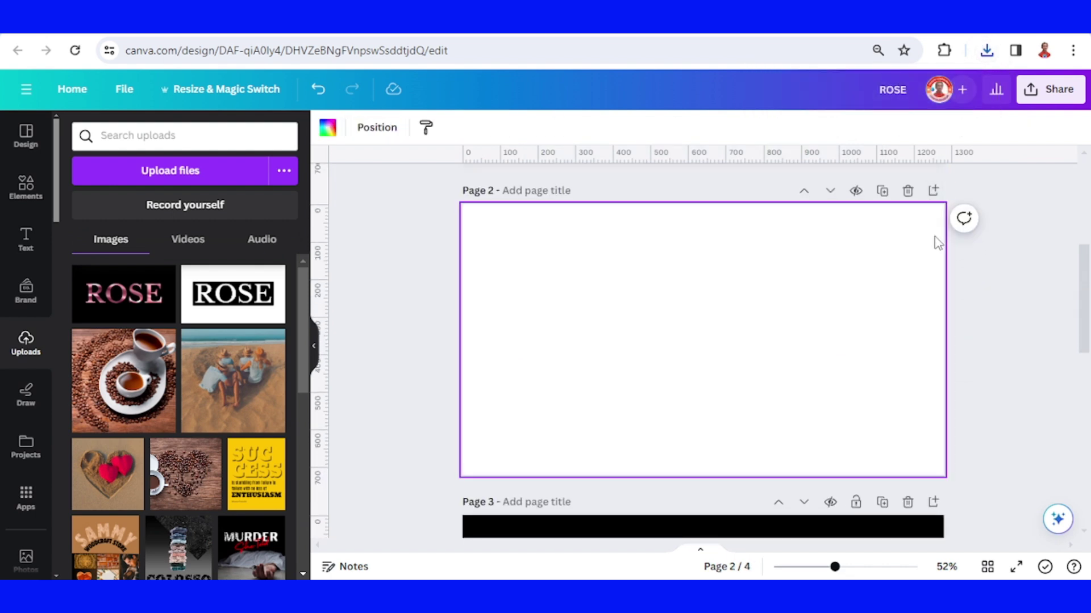
{"action": "left_click", "coordinate": [987, 50]}
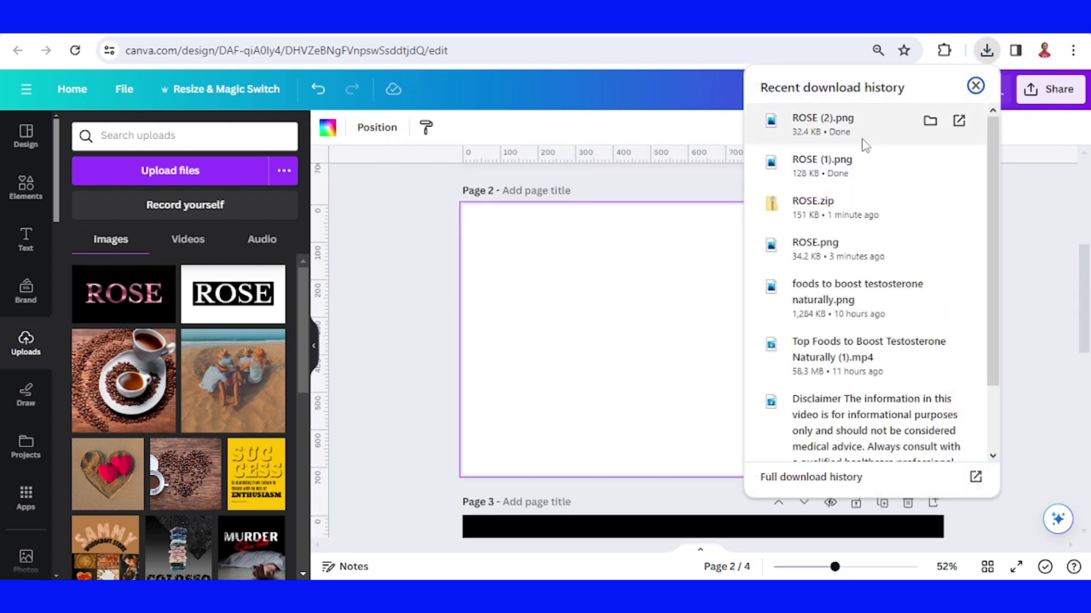
{"action": "left_click_drag", "start_coordinate": [864, 140], "coordinate": [677, 346]}
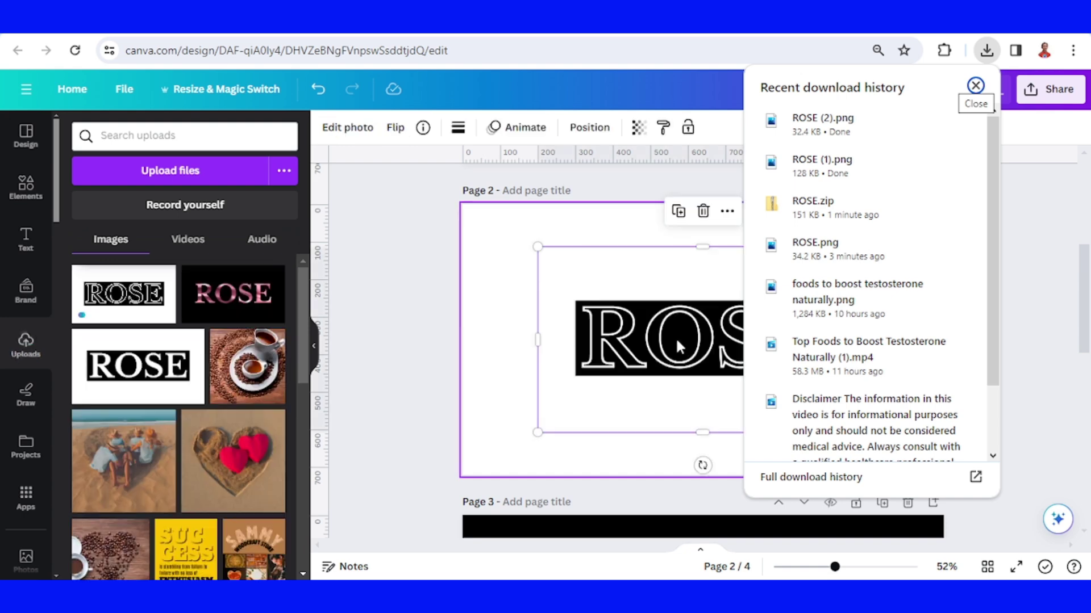
{"action": "left_click", "coordinate": [683, 403]}
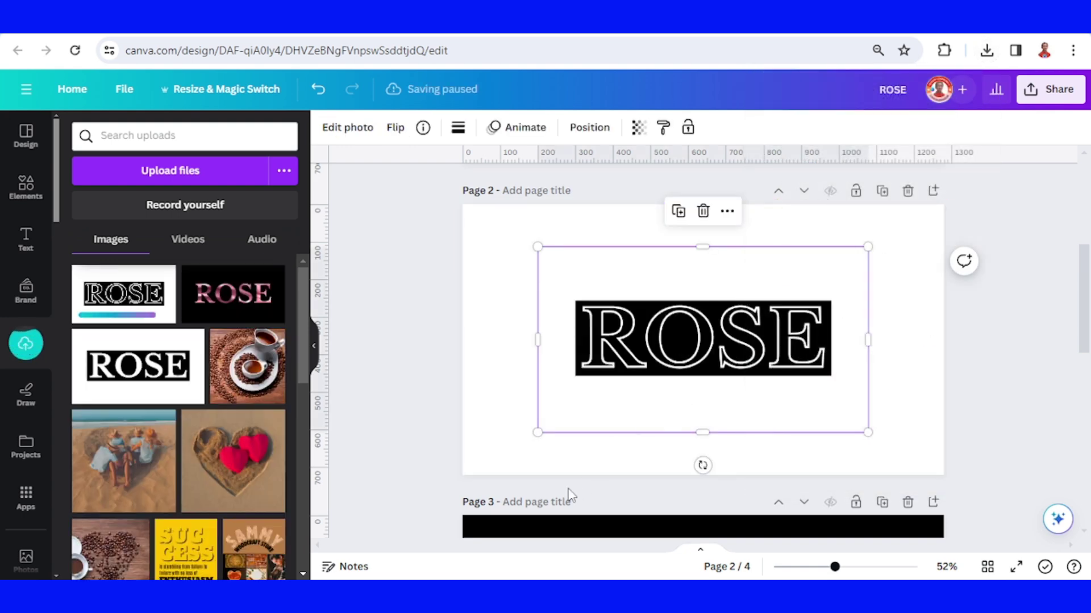
- Enlarge the hollow ROSE image to fill the new page 2 and crop its upper edge to just above the black box
{"action": "left_click_drag", "start_coordinate": [537, 432], "coordinate": [463, 474]}
{"action": "left_click_drag", "start_coordinate": [868, 246], "coordinate": [944, 204]}
{"action": "left_click_drag", "start_coordinate": [703, 209], "coordinate": [703, 246]}
- Set the new page 2's background to the coral brand colour and remove the hollow ROSE image's white areas with BG Remover
{"action": "left_click", "coordinate": [609, 229]}
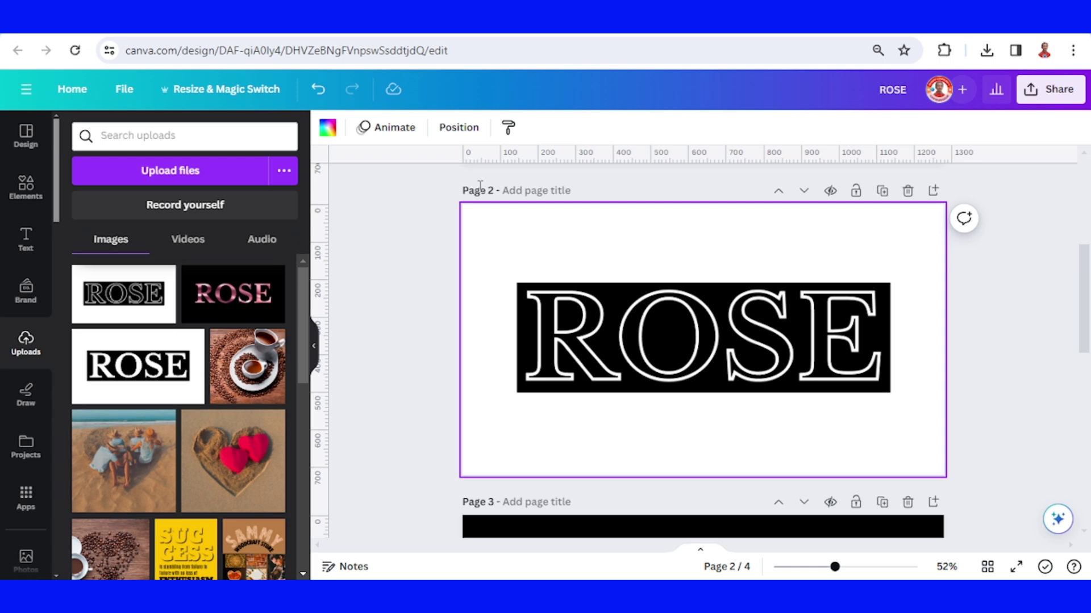
{"action": "left_click", "coordinate": [328, 127]}
{"action": "left_click", "coordinate": [156, 323]}
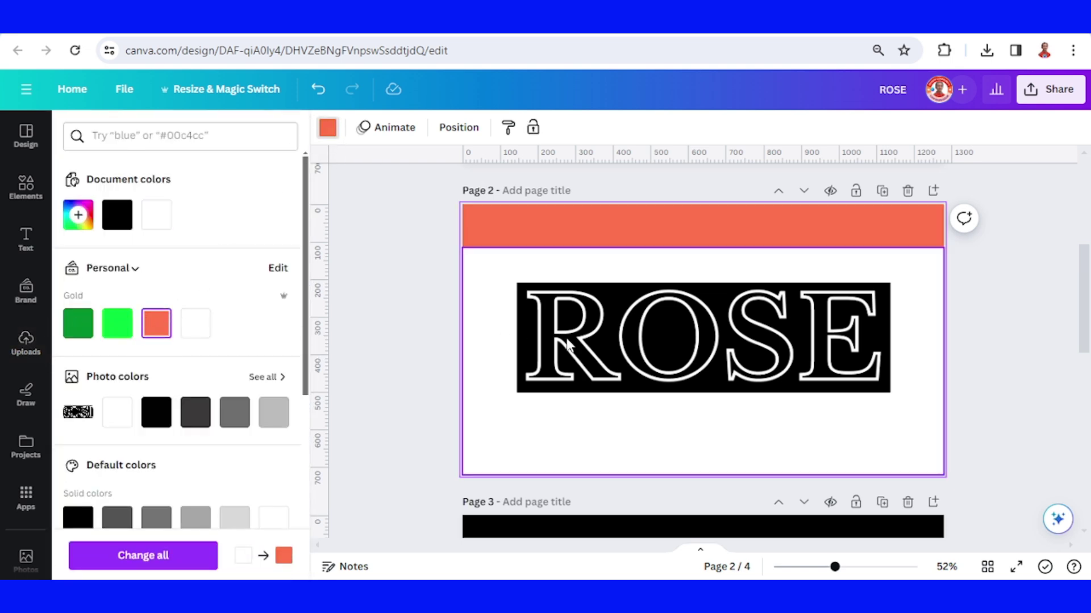
{"action": "left_click", "coordinate": [592, 337]}
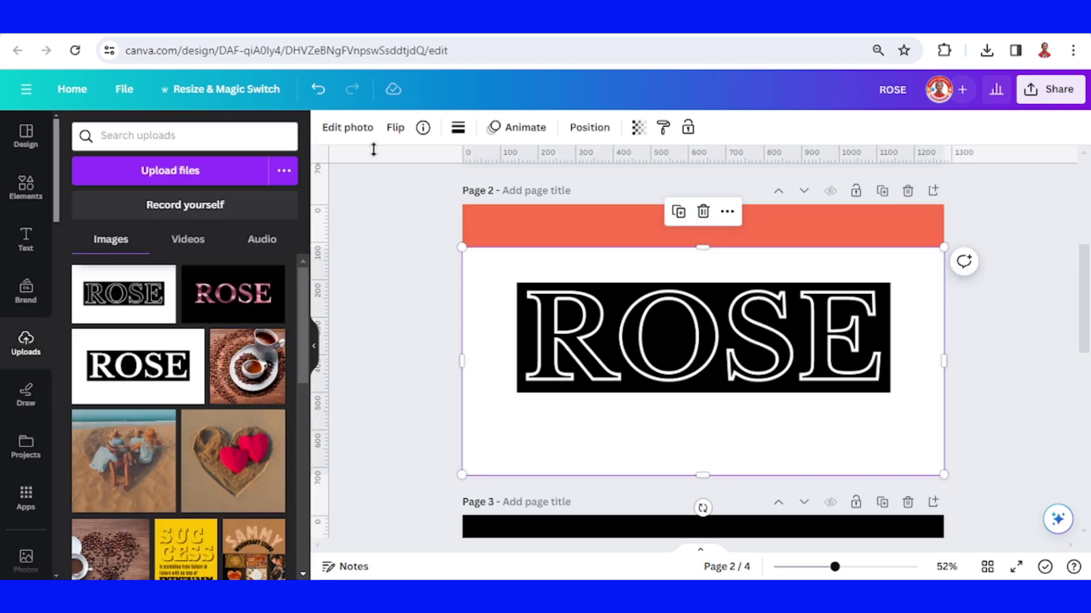
{"action": "left_click", "coordinate": [347, 127]}
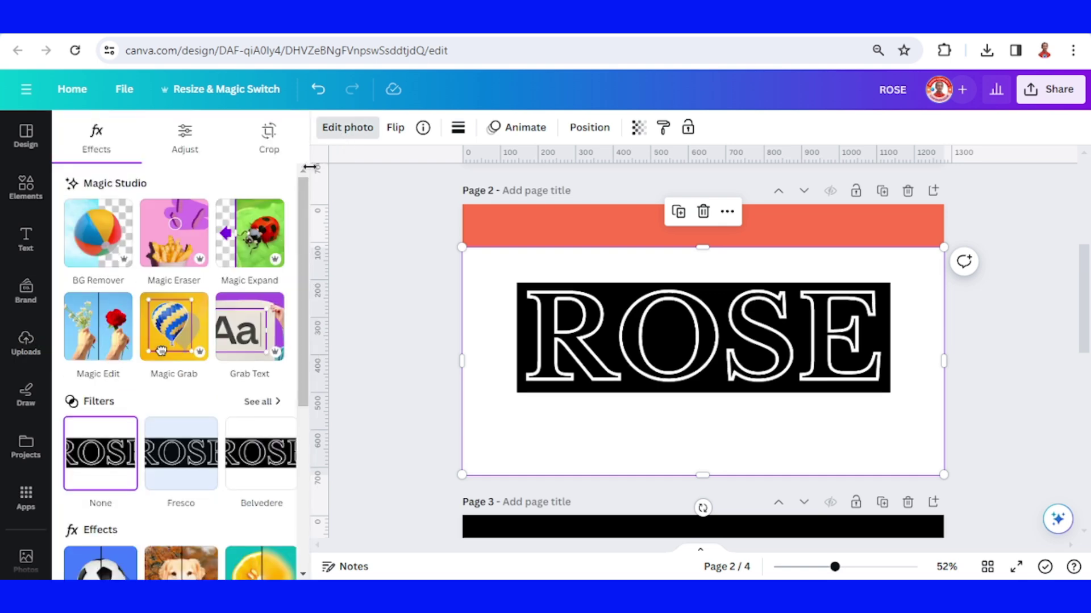
{"action": "left_click", "coordinate": [98, 244]}
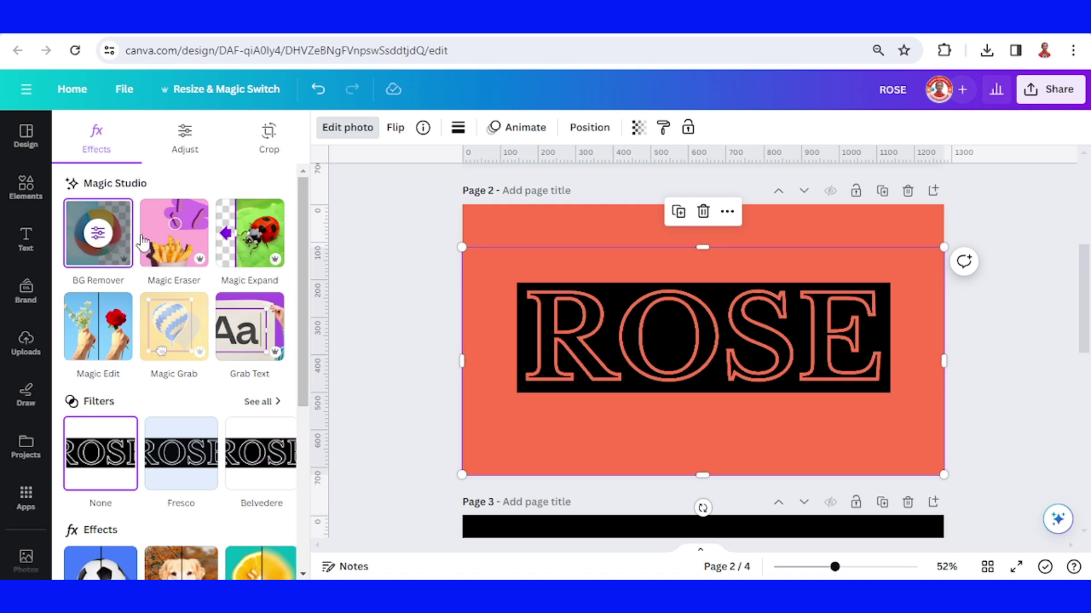
- Search the photo elements for GOLD and add the flowing bronze-gold satin photo to page 2
{"action": "left_click", "coordinate": [31, 196]}
{"action": "left_click", "coordinate": [164, 135]}
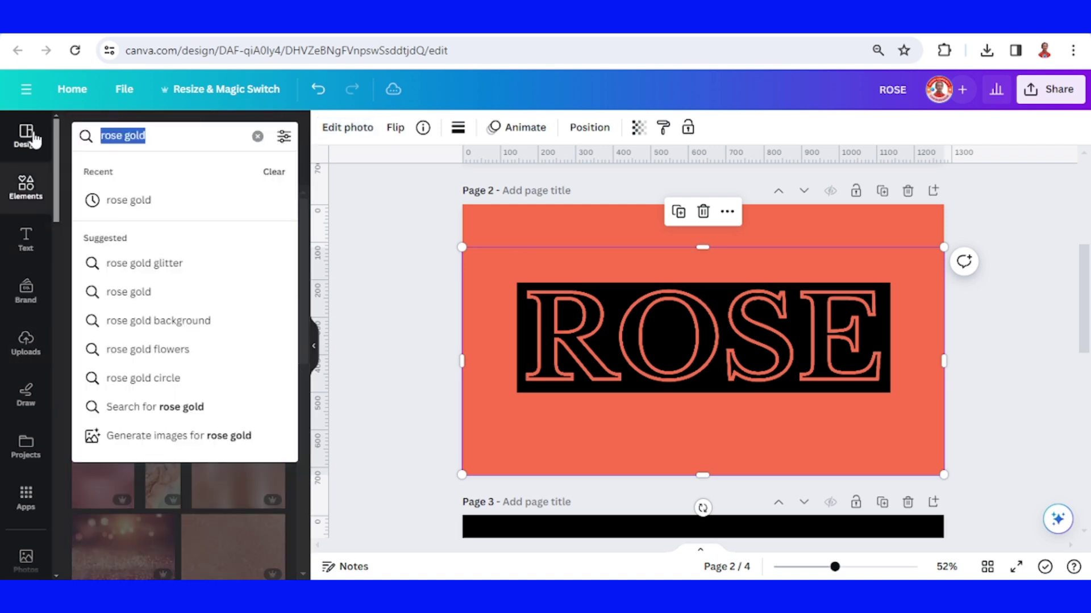
{"action": "type", "text": "GOLD"}
{"action": "key", "text": "Return"}
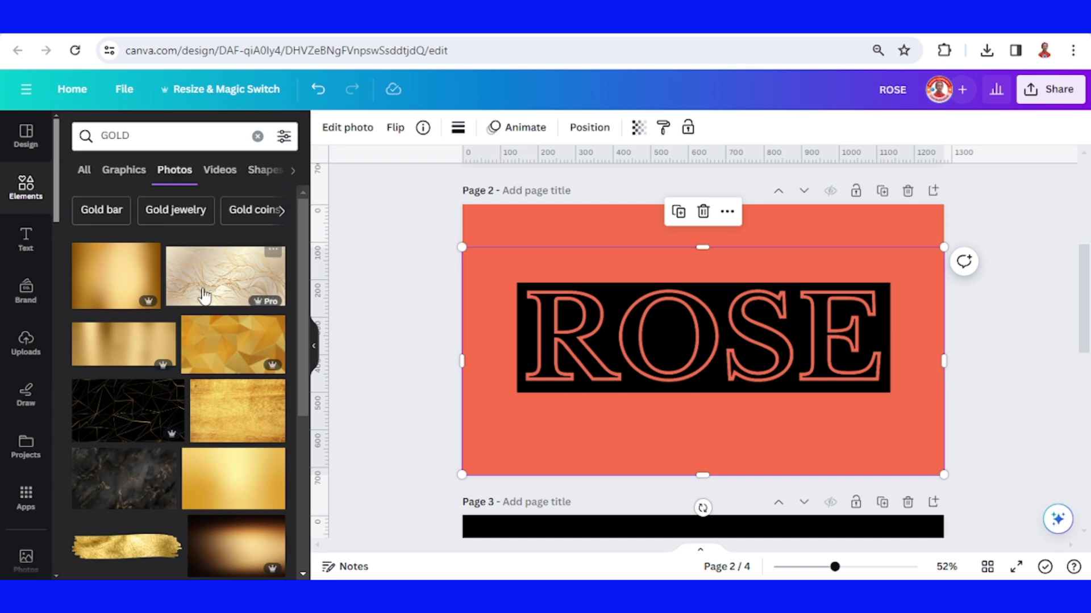
{"action": "scroll", "coordinate": [204, 296], "scroll_direction": "down", "scroll_amount": 8}
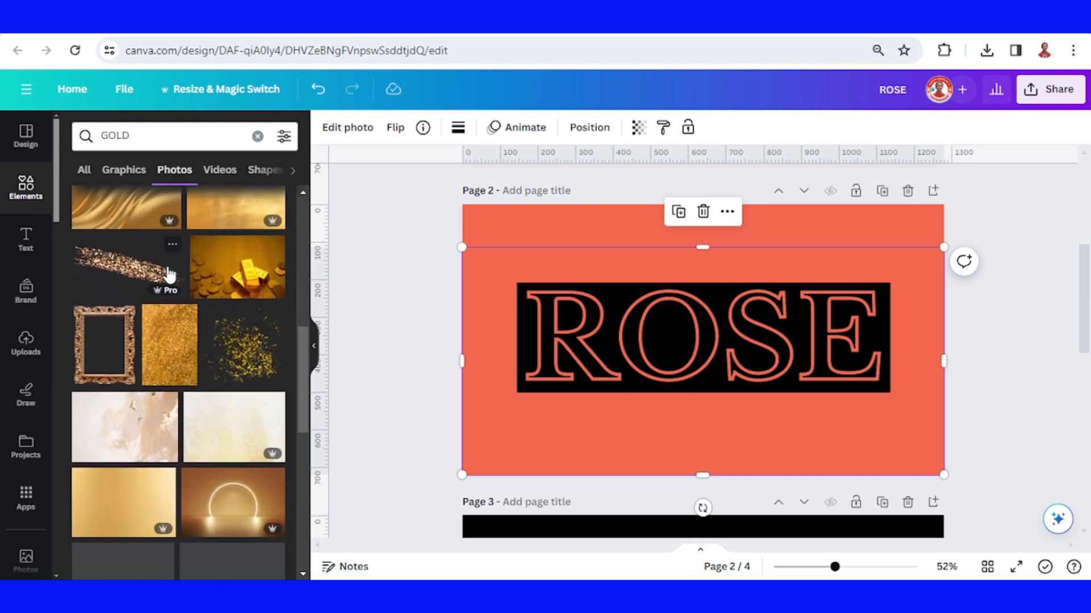
{"action": "scroll", "coordinate": [169, 273], "scroll_direction": "down", "scroll_amount": 10}
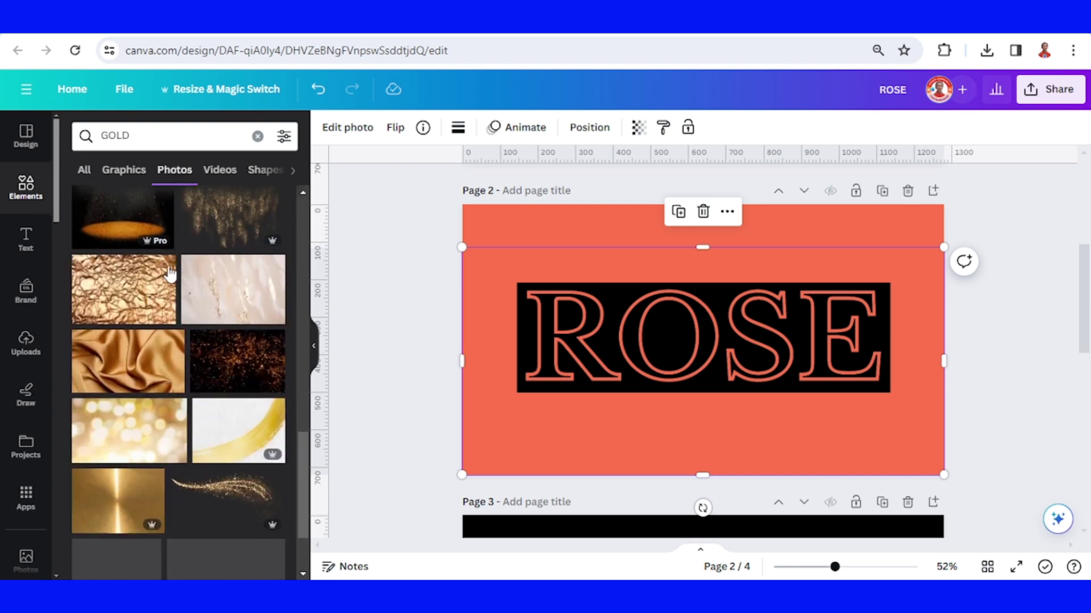
{"action": "scroll", "coordinate": [170, 274], "scroll_direction": "down", "scroll_amount": 3}
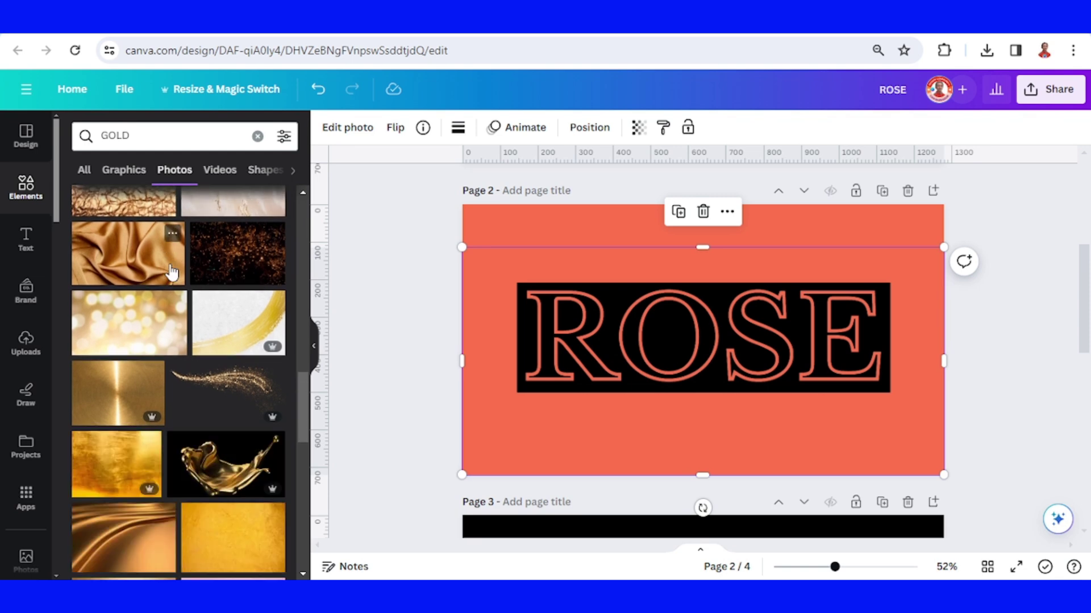
{"action": "scroll", "coordinate": [170, 273], "scroll_direction": "down", "scroll_amount": 2}
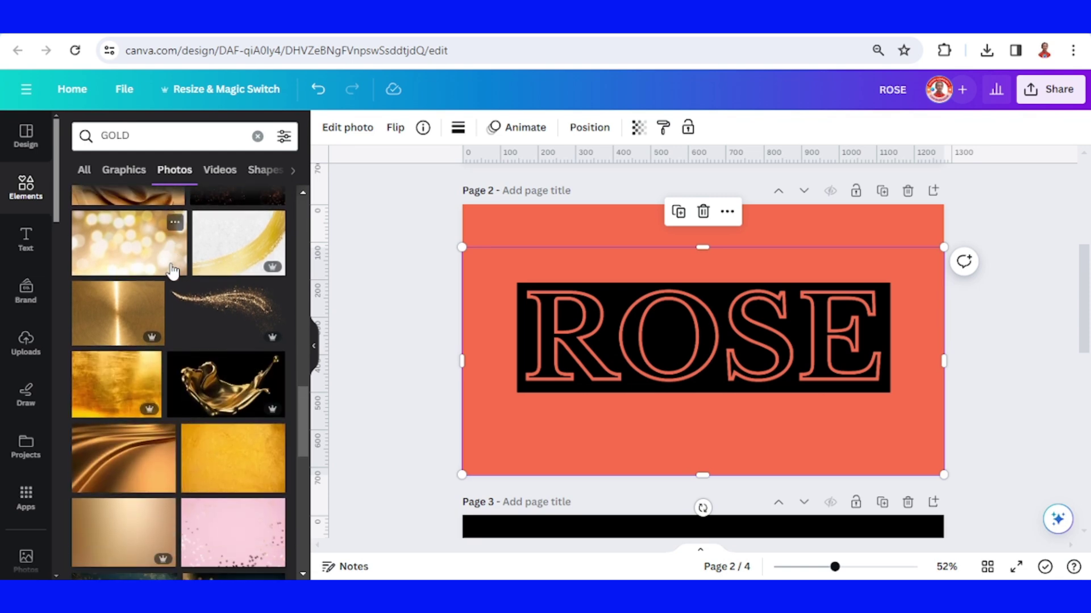
{"action": "scroll", "coordinate": [172, 272], "scroll_direction": "down", "scroll_amount": 4}
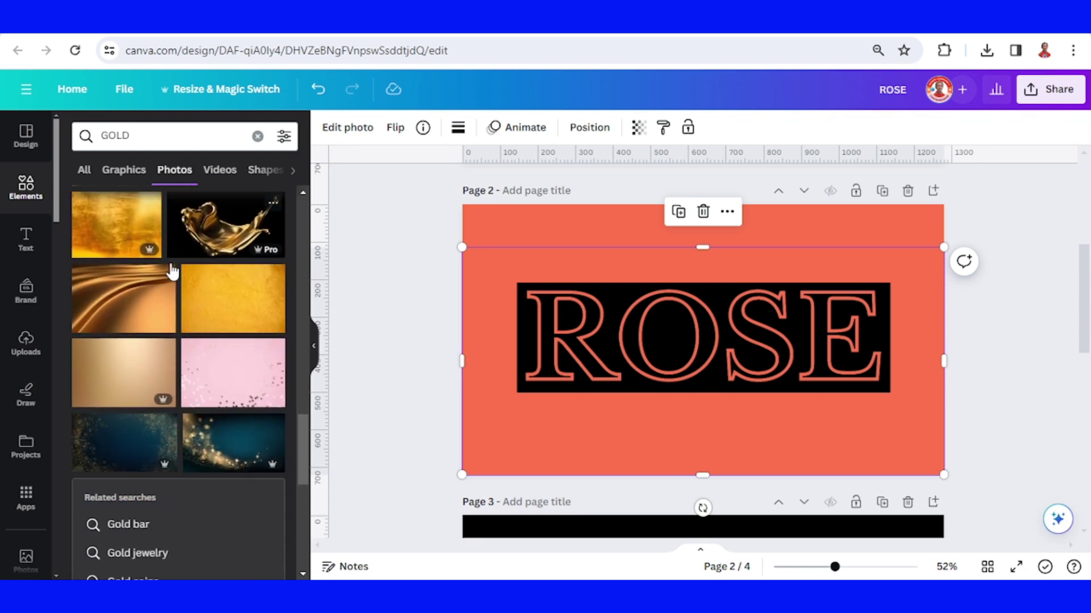
{"action": "left_click", "coordinate": [134, 303]}
- Position and widen the gold satin photo over the ROSE lettering, and crop its lower edge to just inside the black box
{"action": "left_click_drag", "start_coordinate": [691, 324], "coordinate": [667, 360]}
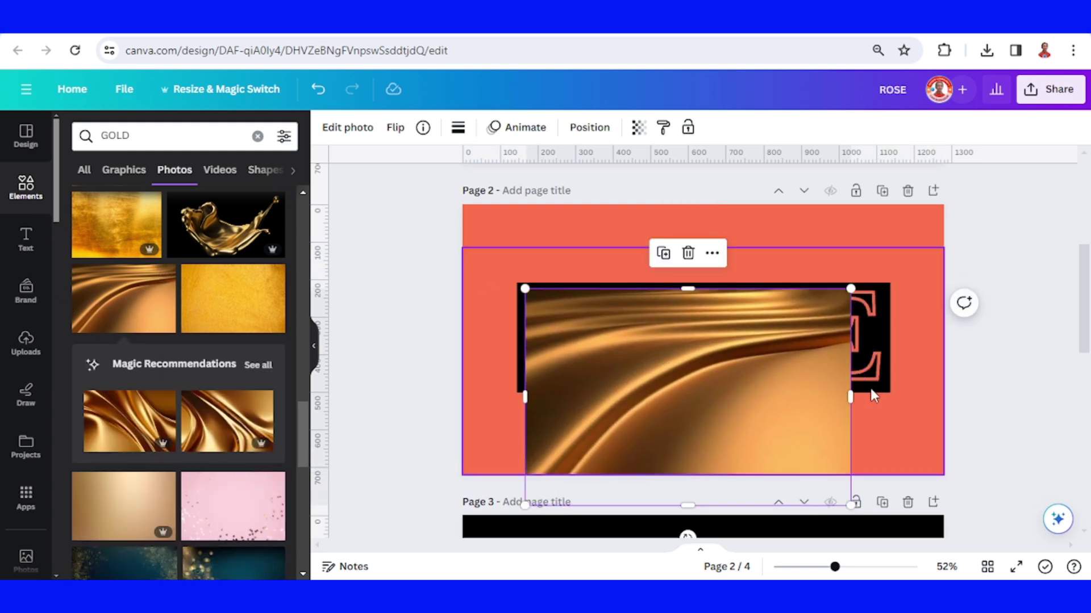
{"action": "left_click_drag", "start_coordinate": [850, 397], "coordinate": [878, 391]}
{"action": "scroll", "coordinate": [761, 408], "scroll_direction": "down", "scroll_amount": 2}
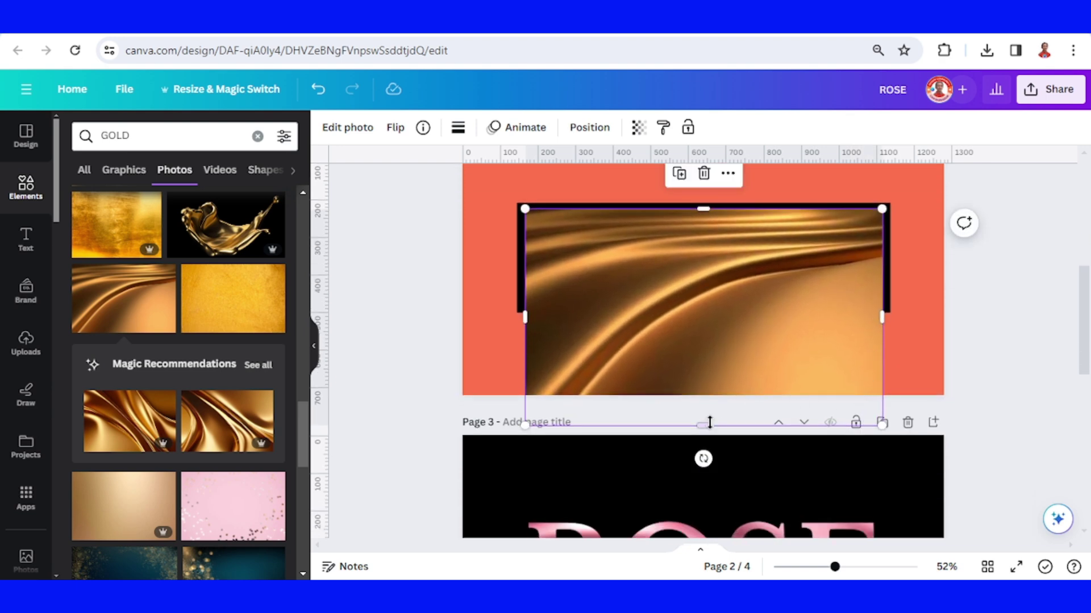
{"action": "left_click_drag", "start_coordinate": [710, 422], "coordinate": [714, 306]}
- Send the gold satin photo behind the hollow ROSE image so it fills the letter outlines
{"action": "right_click", "coordinate": [706, 270]}
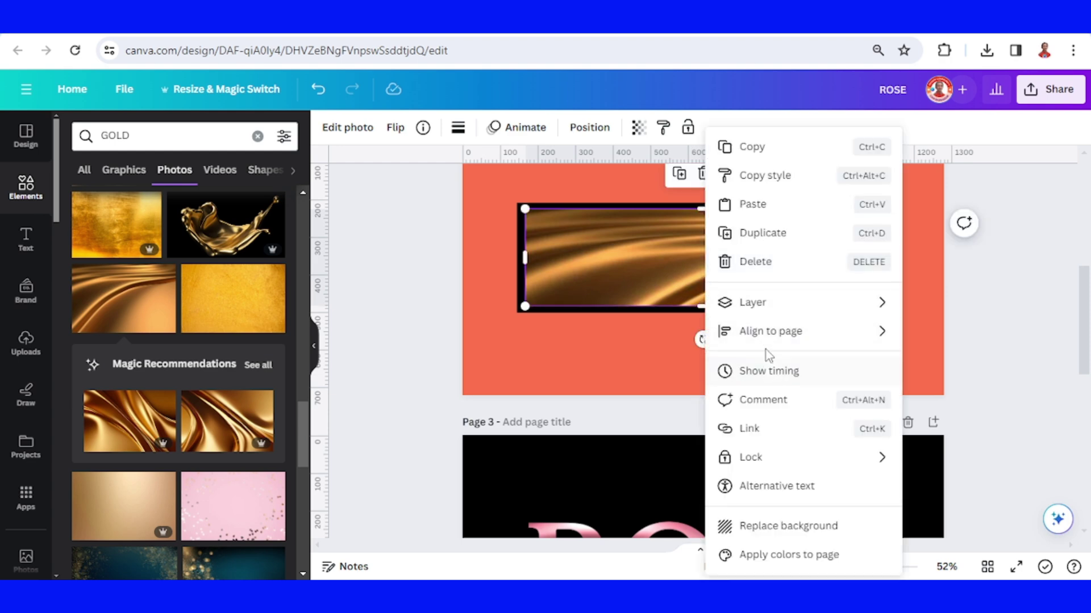
{"action": "mouse_move", "coordinate": [760, 307]}
{"action": "left_click", "coordinate": [947, 392]}
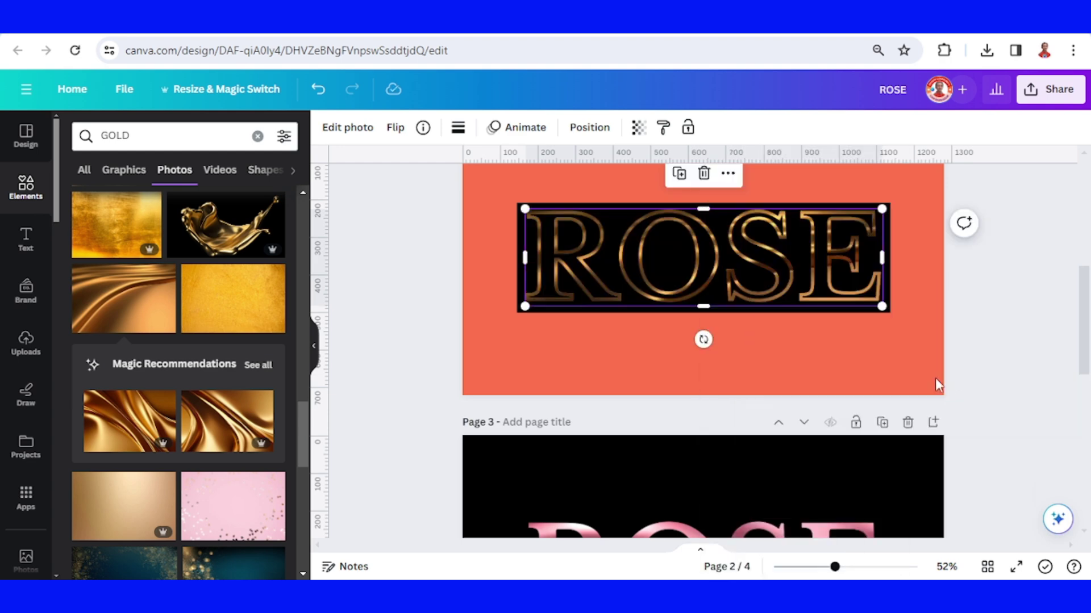
{"action": "scroll", "coordinate": [908, 341], "scroll_direction": "up", "scroll_amount": 1}
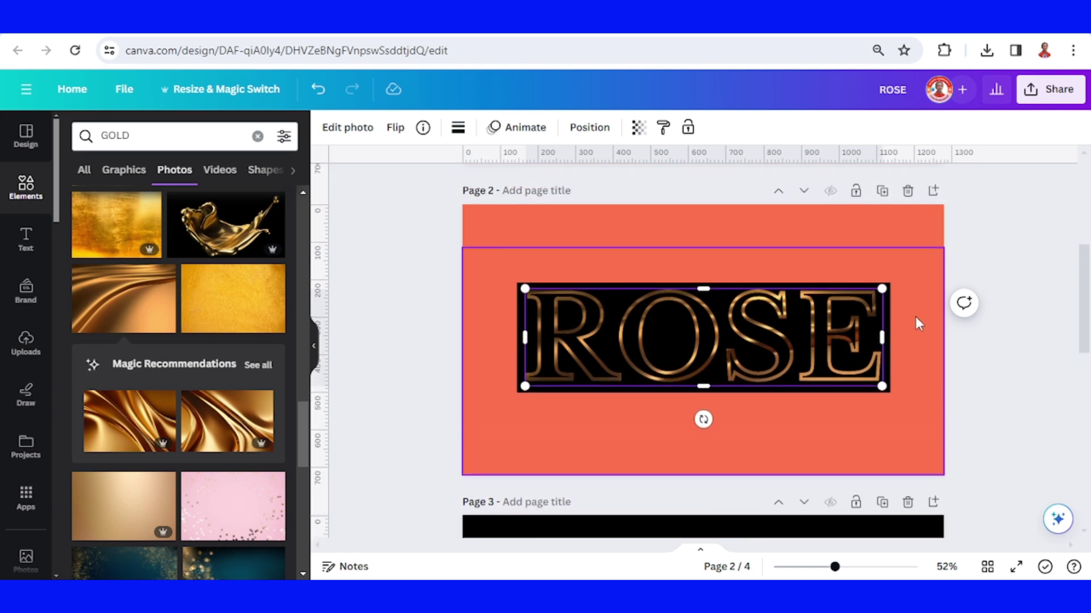
- Set page 2's background to black and crop both sides of the hollow ROSE image to just inside its black box
{"action": "left_click", "coordinate": [921, 226]}
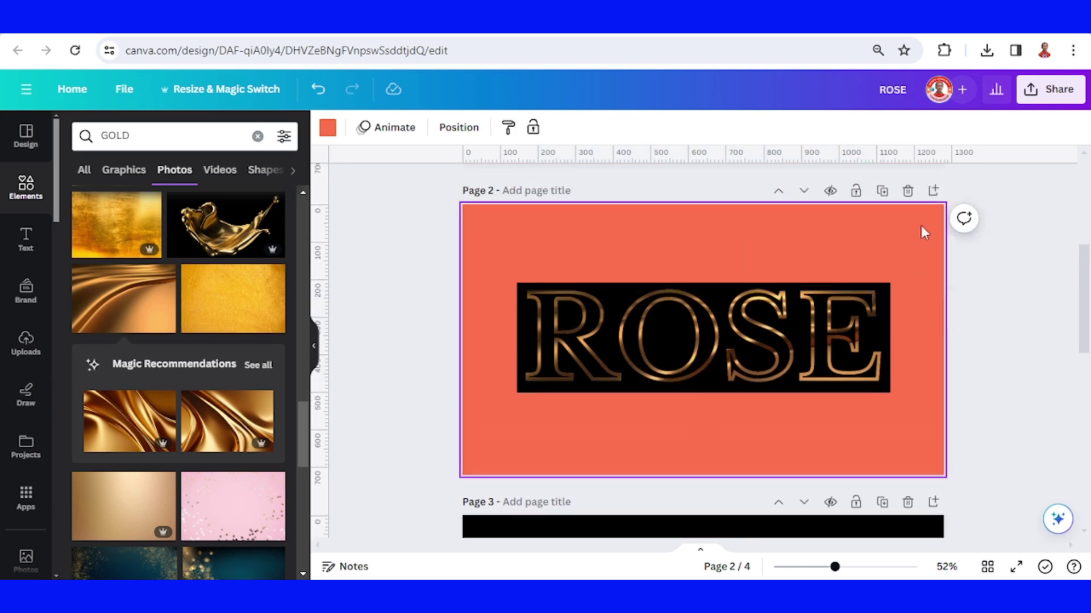
{"action": "left_click", "coordinate": [326, 132]}
{"action": "left_click", "coordinate": [117, 216]}
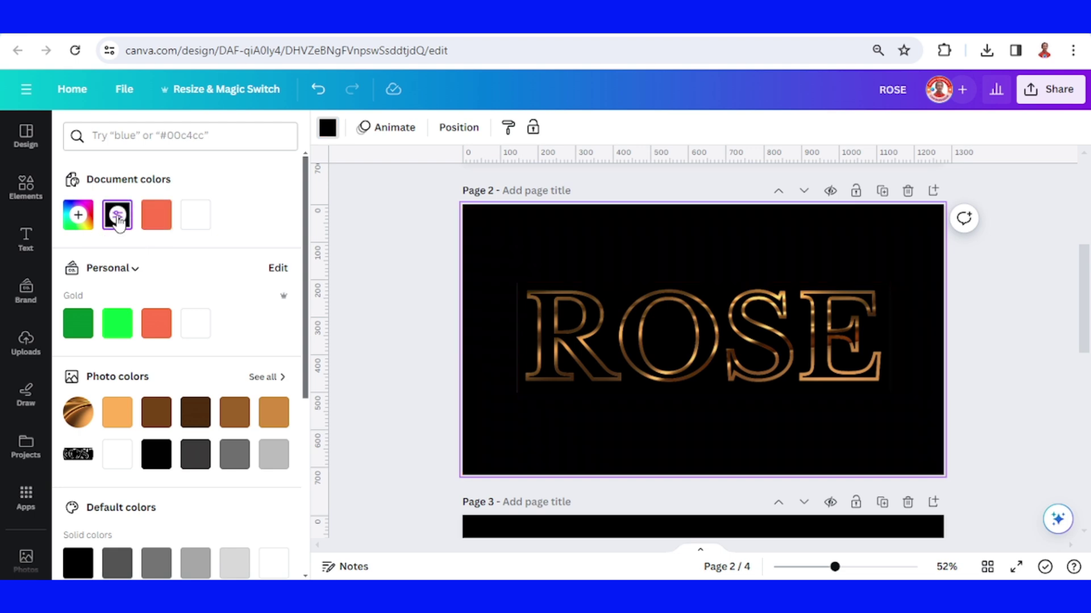
{"action": "left_click", "coordinate": [509, 339]}
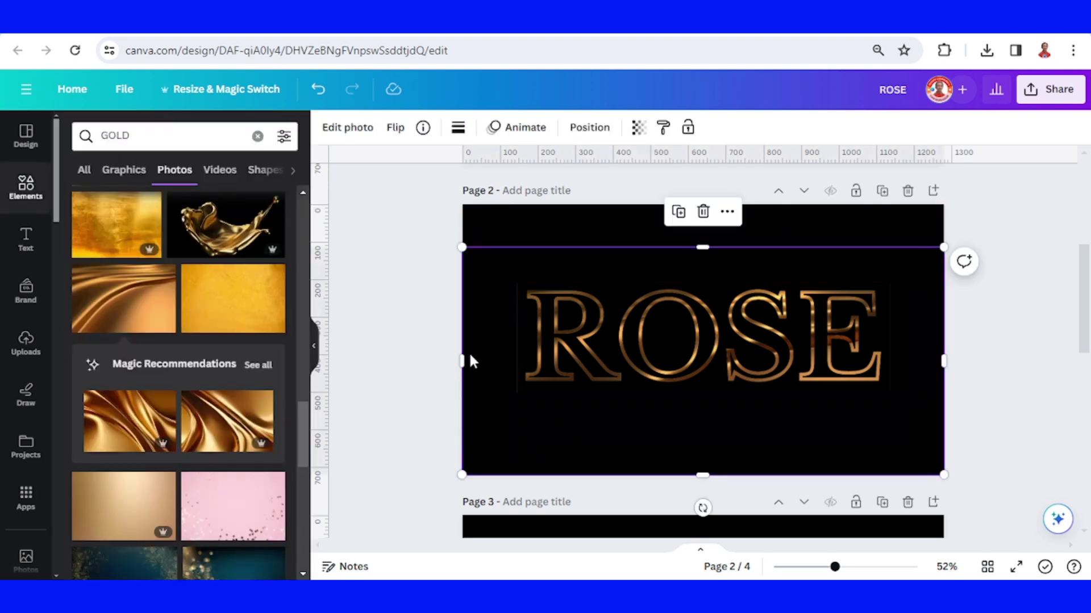
{"action": "left_click_drag", "start_coordinate": [466, 360], "coordinate": [520, 360]}
{"action": "left_click_drag", "start_coordinate": [940, 358], "coordinate": [887, 360]}
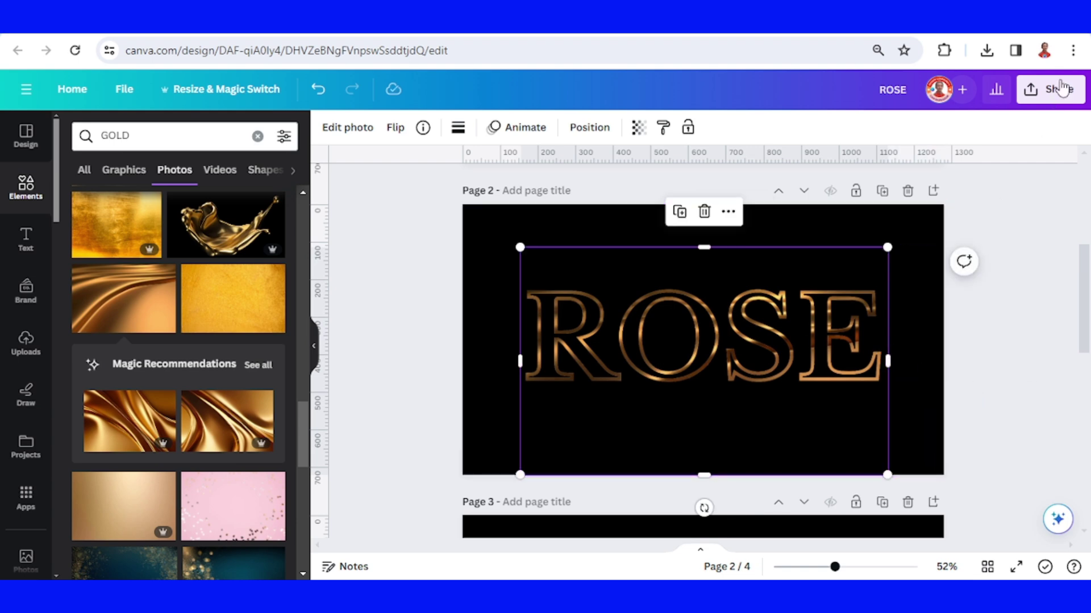
- Download only page 2 with the gold-outlined ROSE as a PNG
{"action": "left_click", "coordinate": [1057, 97]}
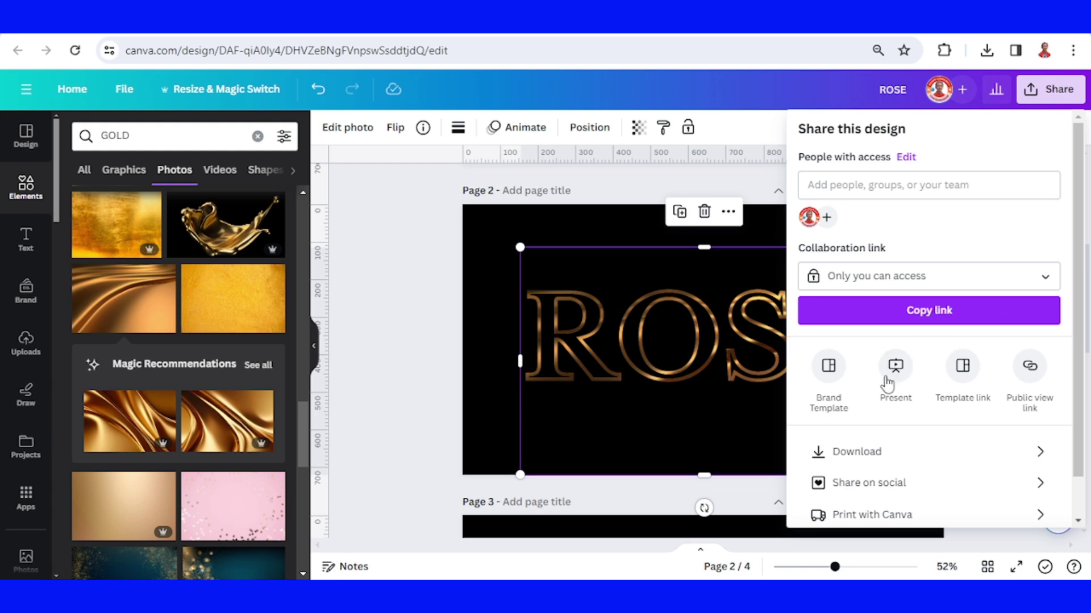
{"action": "left_click", "coordinate": [840, 466]}
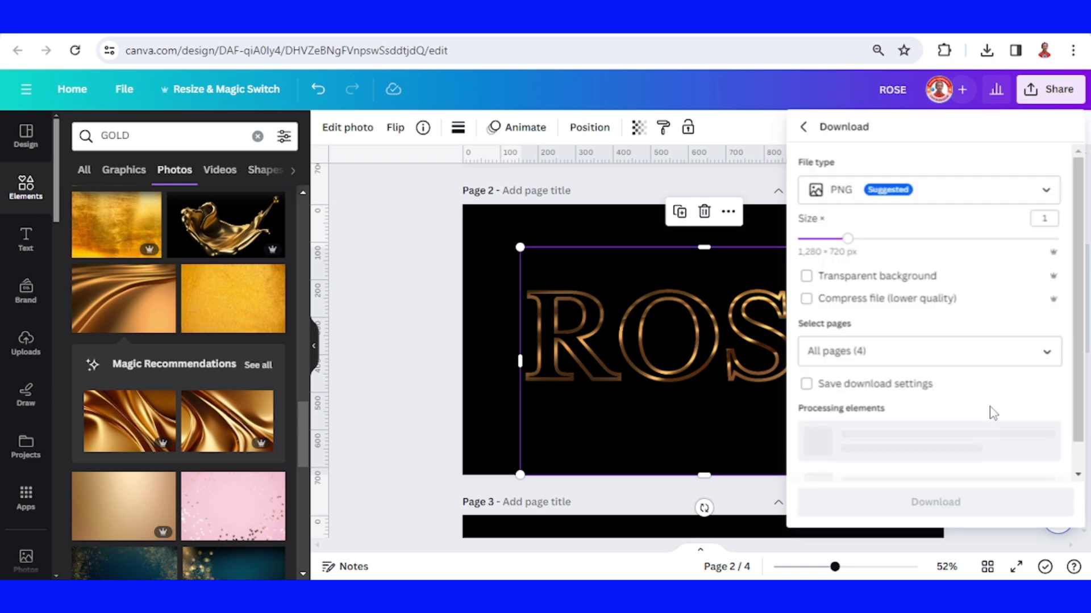
{"action": "left_click", "coordinate": [1045, 360]}
{"action": "left_click", "coordinate": [858, 128]}
{"action": "left_click", "coordinate": [869, 161]}
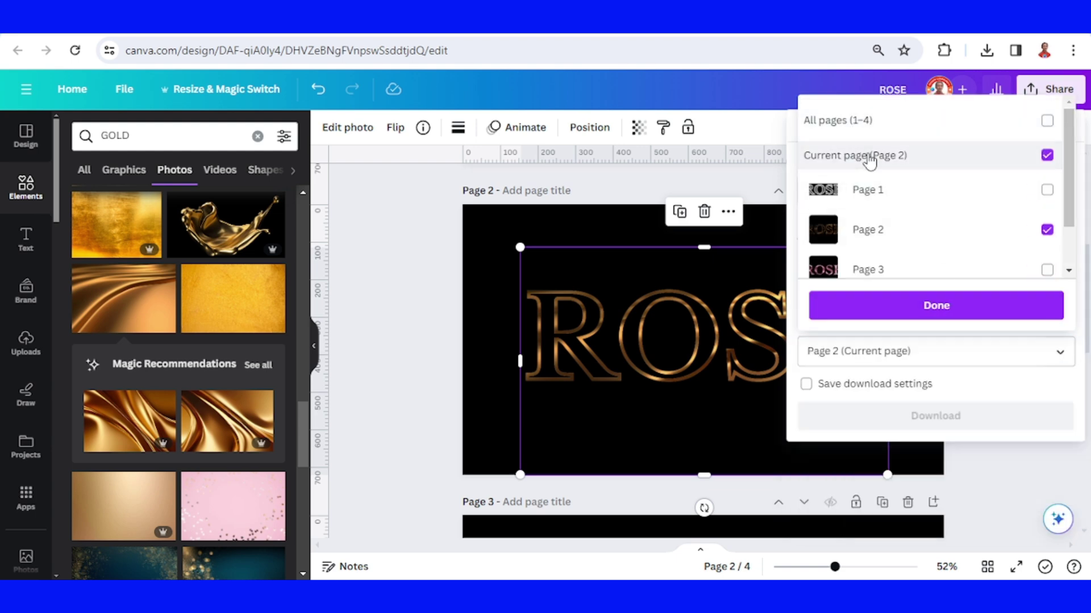
{"action": "left_click", "coordinate": [934, 307]}
{"action": "left_click", "coordinate": [937, 416]}
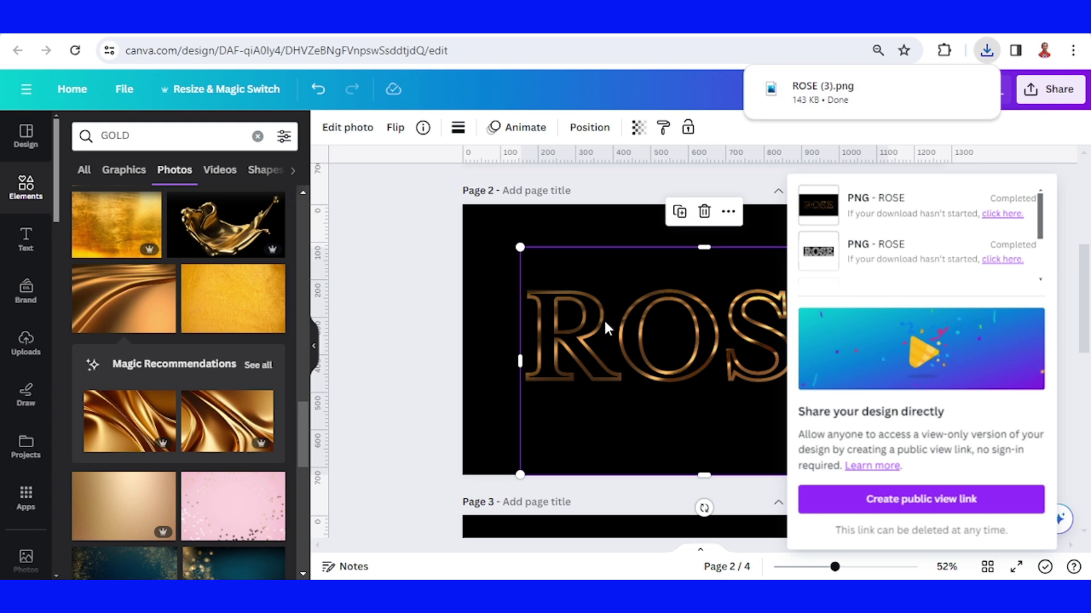
- Place the downloaded ROSE (3).png on page 4 and remove its black background with BG Remover
{"action": "scroll", "coordinate": [605, 328], "scroll_direction": "down", "scroll_amount": 7}
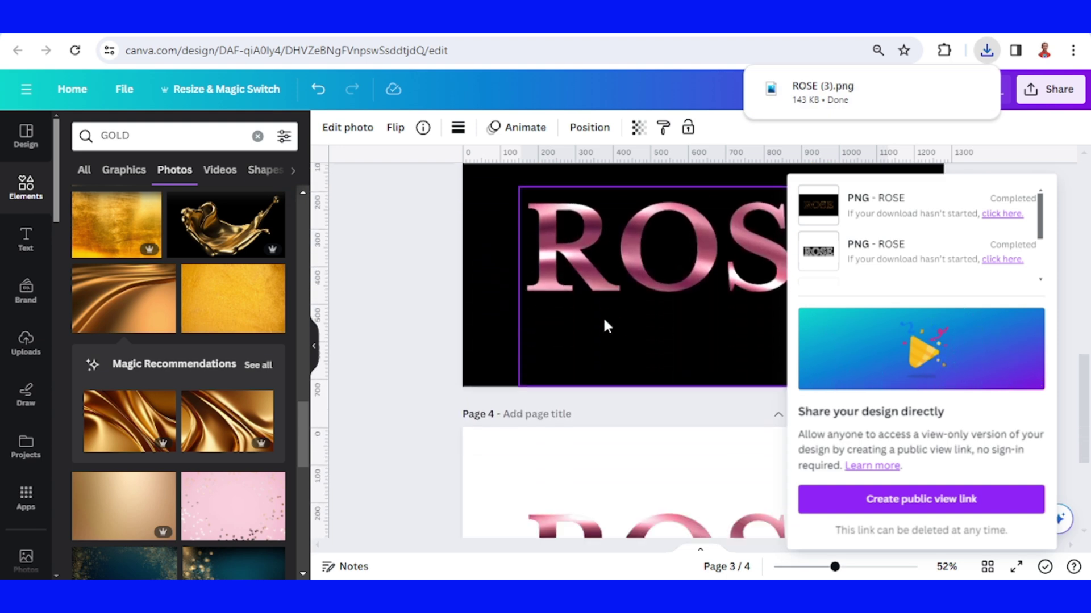
{"action": "scroll", "coordinate": [605, 327], "scroll_direction": "down", "scroll_amount": 3}
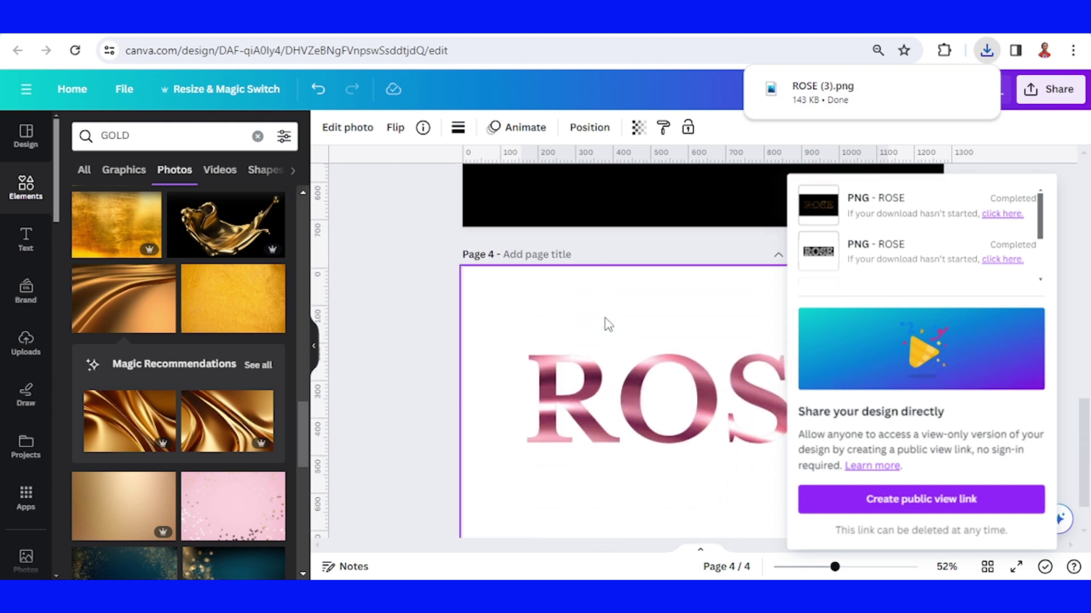
{"action": "left_click", "coordinate": [607, 323]}
{"action": "left_click", "coordinate": [986, 50]}
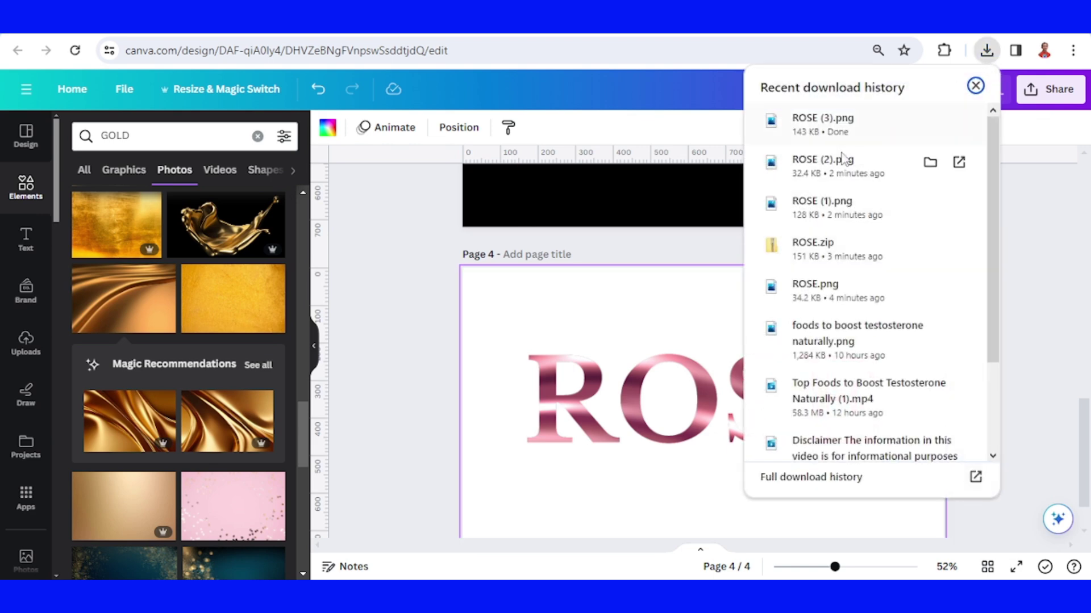
{"action": "left_click_drag", "start_coordinate": [822, 120], "coordinate": [611, 359]}
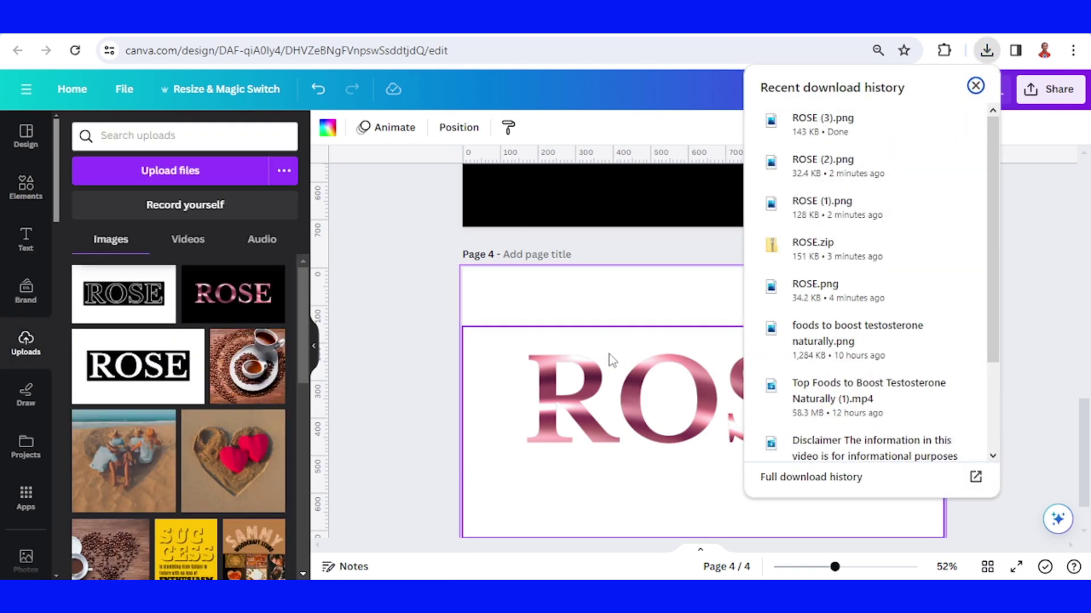
{"action": "left_click", "coordinate": [649, 356]}
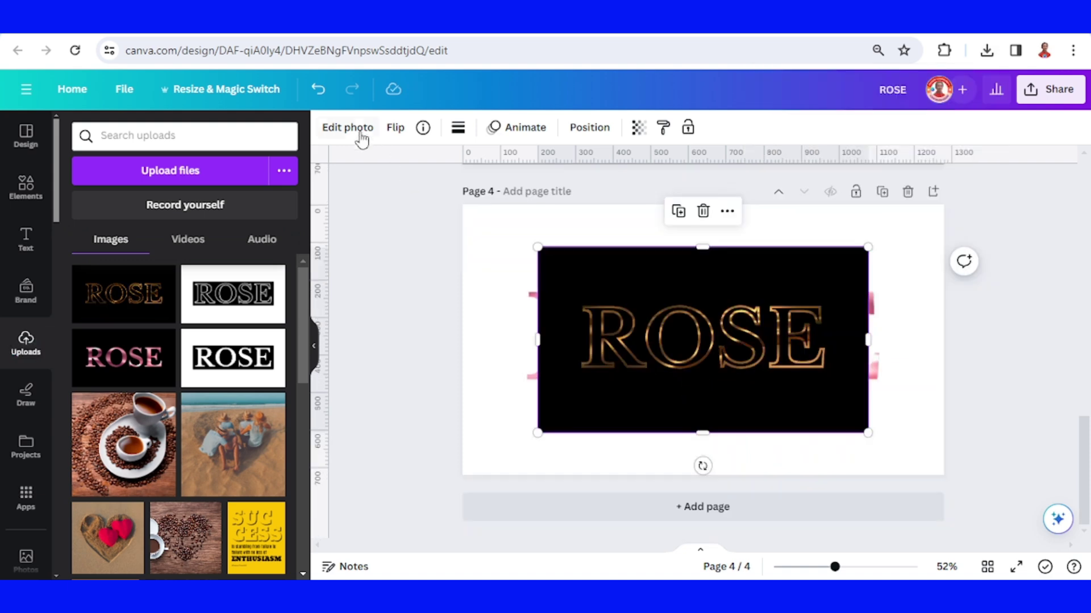
{"action": "left_click", "coordinate": [347, 127]}
{"action": "left_click", "coordinate": [103, 230]}
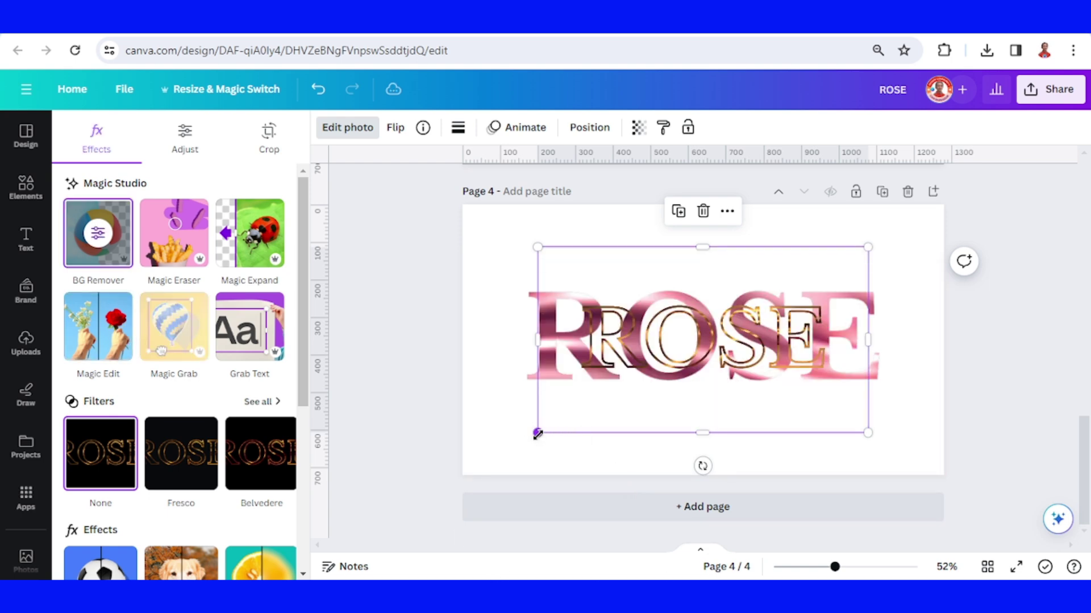
- Enlarge the gold outline image to fill page 4, aligned over the rose gold letters, and crop its upper edge to above the word
{"action": "left_click_drag", "start_coordinate": [536, 434], "coordinate": [461, 475]}
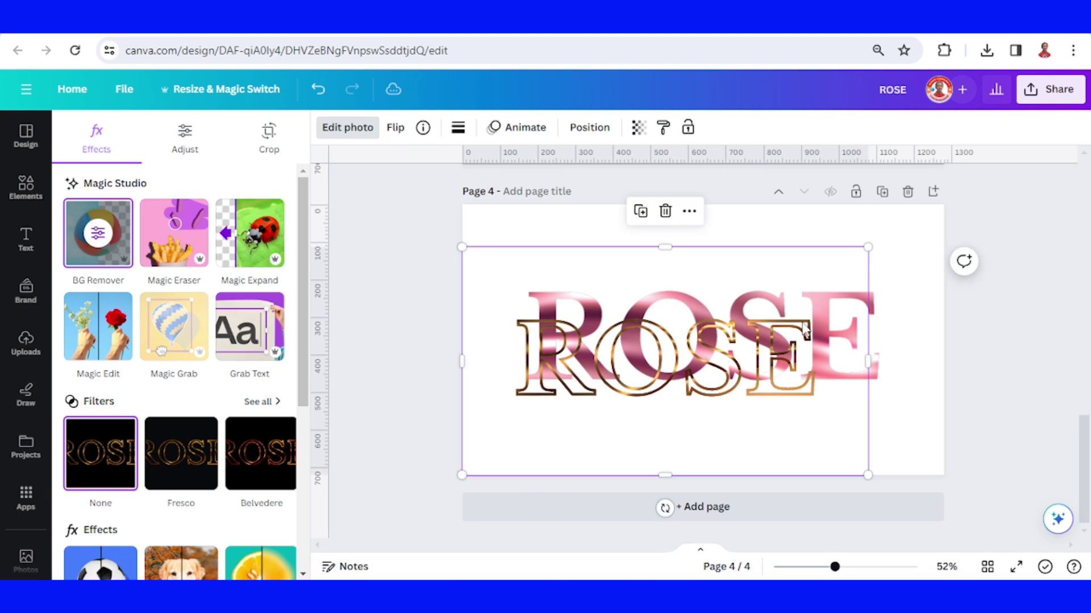
{"action": "left_click_drag", "start_coordinate": [867, 247], "coordinate": [941, 203]}
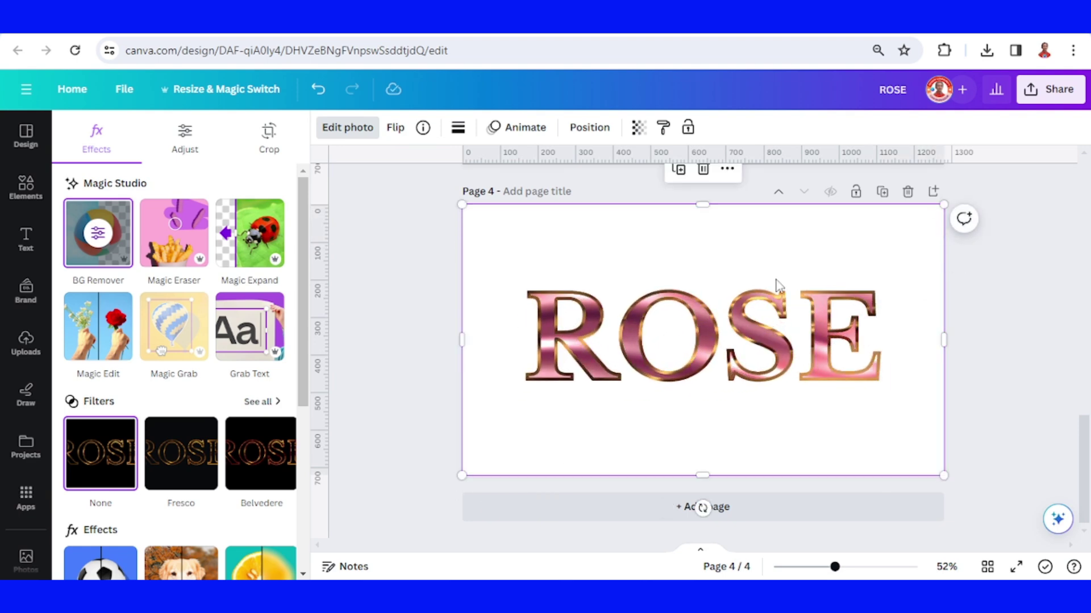
{"action": "left_click_drag", "start_coordinate": [702, 203], "coordinate": [703, 249]}
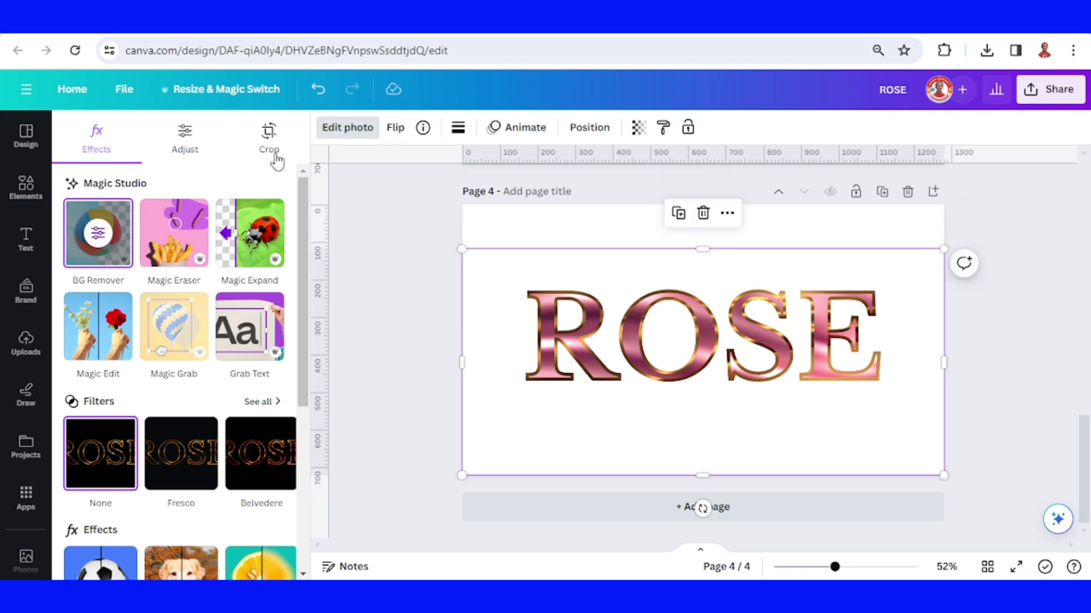
- Set the gold outline image's brightness to 47
{"action": "left_click", "coordinate": [189, 139]}
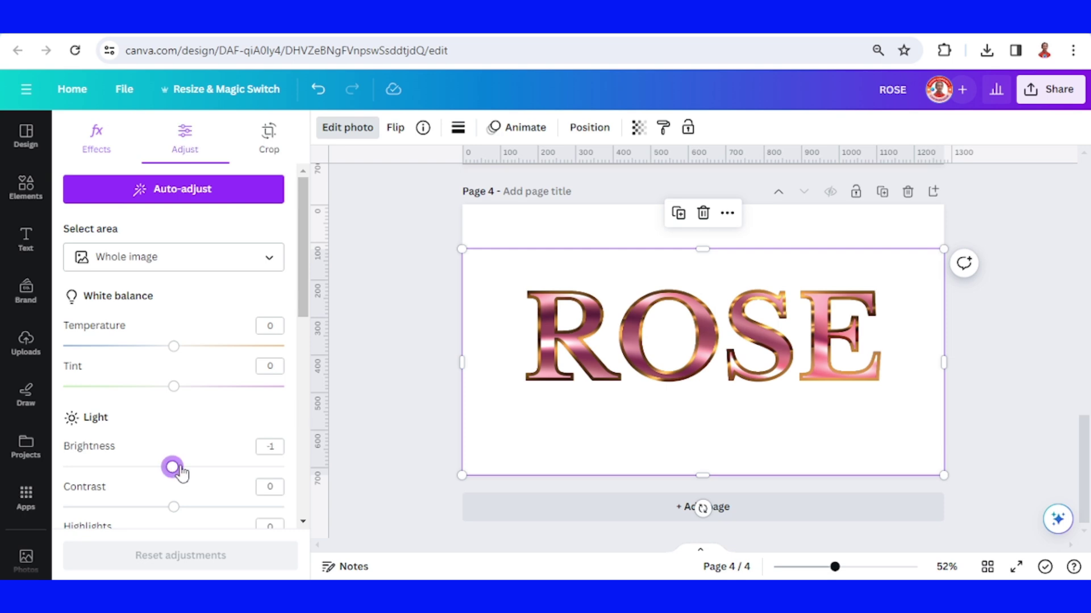
{"action": "left_click_drag", "start_coordinate": [200, 473], "coordinate": [159, 476]}
{"action": "left_click_drag", "start_coordinate": [229, 472], "coordinate": [233, 472]}
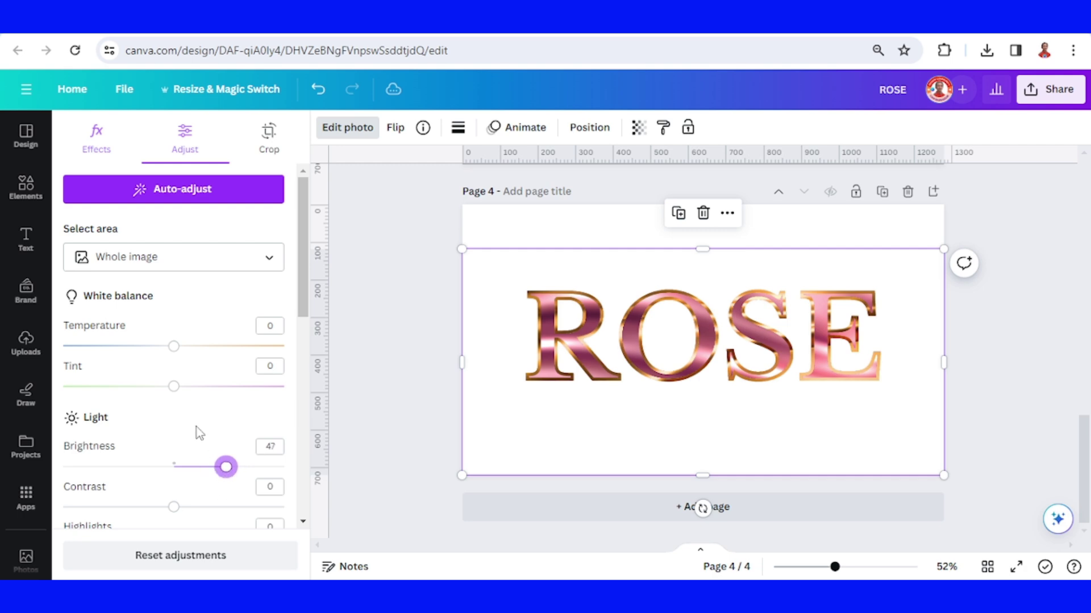
{"action": "scroll", "coordinate": [193, 419], "scroll_direction": "down", "scroll_amount": 2}
{"action": "scroll", "coordinate": [194, 414], "scroll_direction": "up", "scroll_amount": 2}
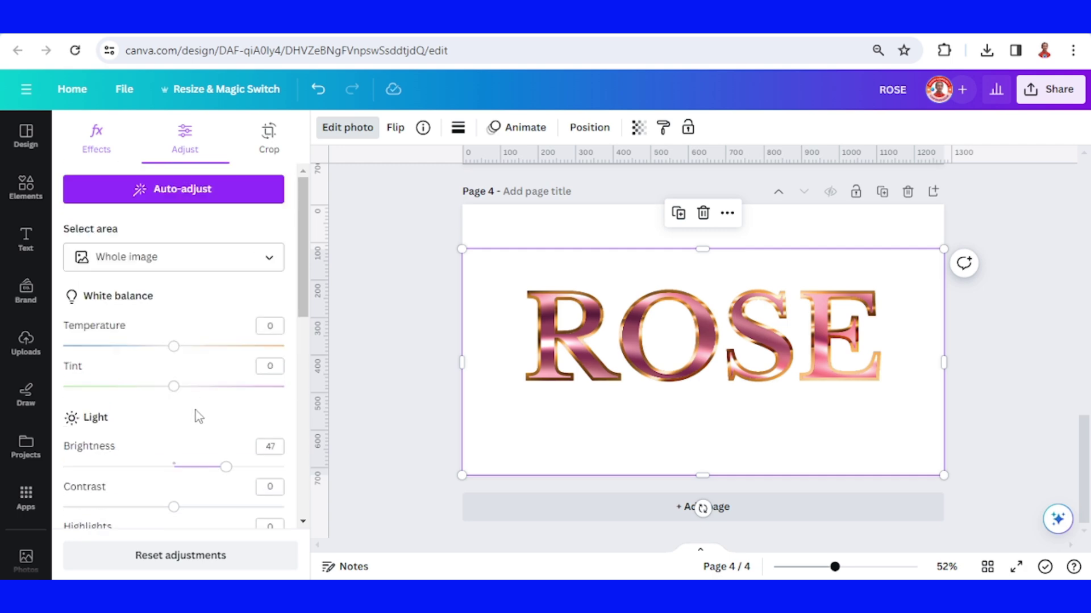
- Set page 4's background to black (#000000)
{"action": "left_click", "coordinate": [519, 231]}
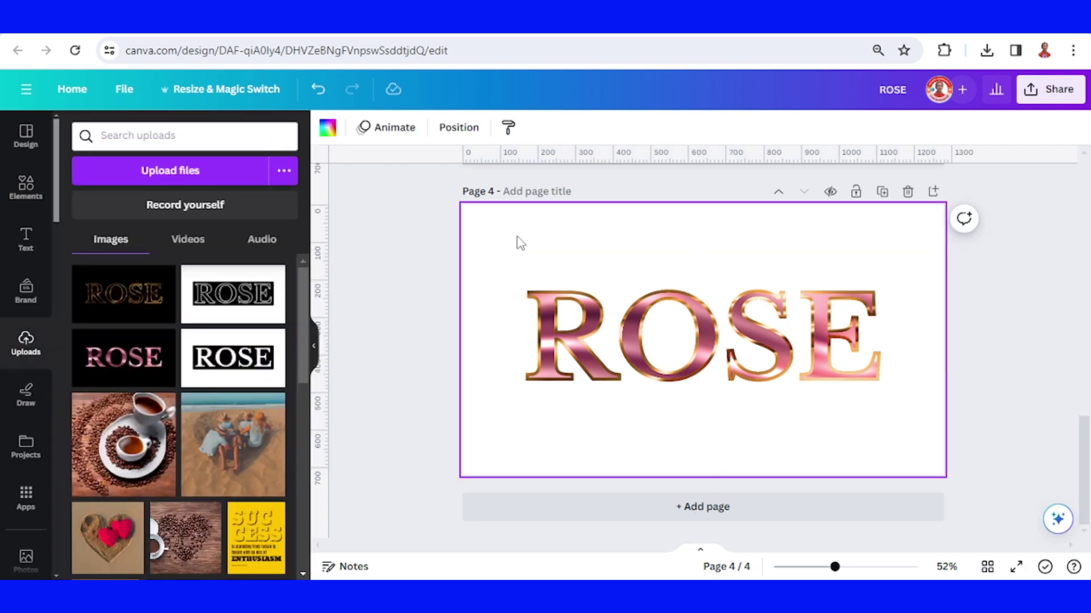
{"action": "left_click", "coordinate": [327, 127]}
{"action": "left_click", "coordinate": [117, 215]}
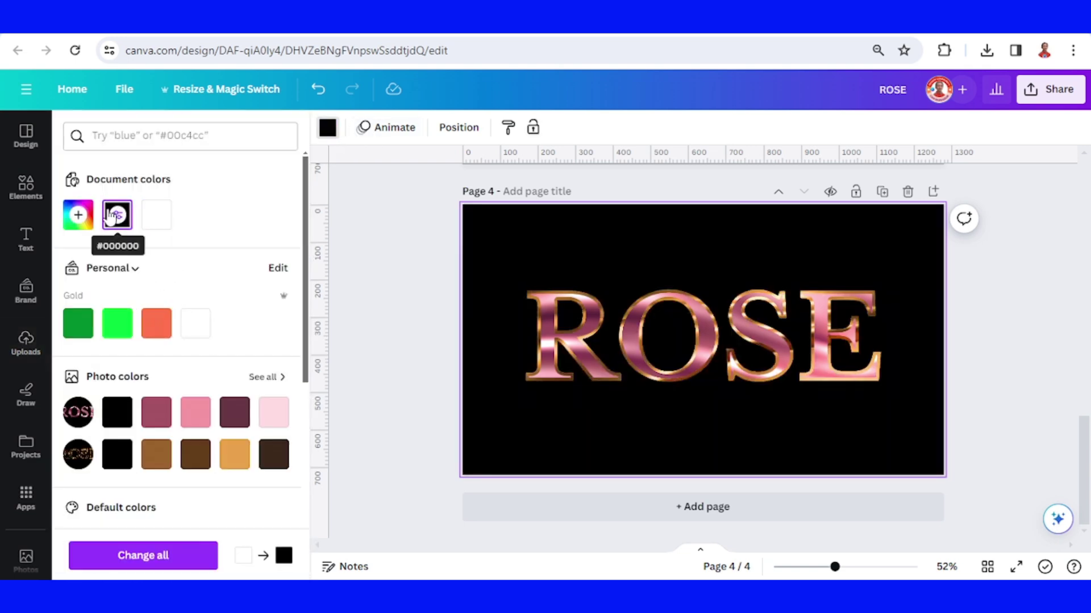
- Search the elements library for SHINE and restrict the results to graphics
{"action": "left_click", "coordinate": [23, 196]}
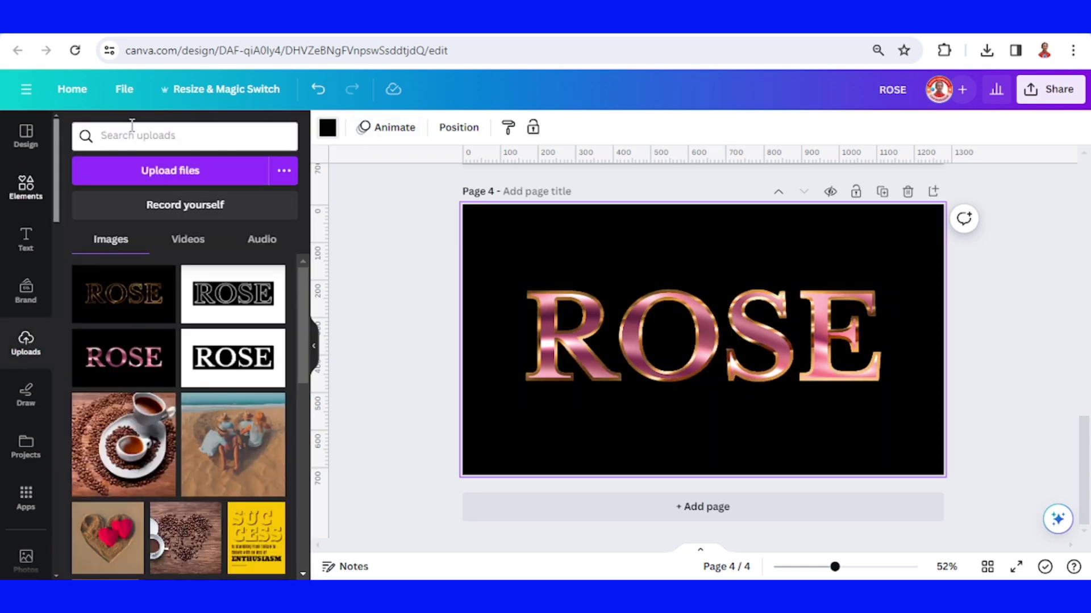
{"action": "type", "text": "SHINE"}
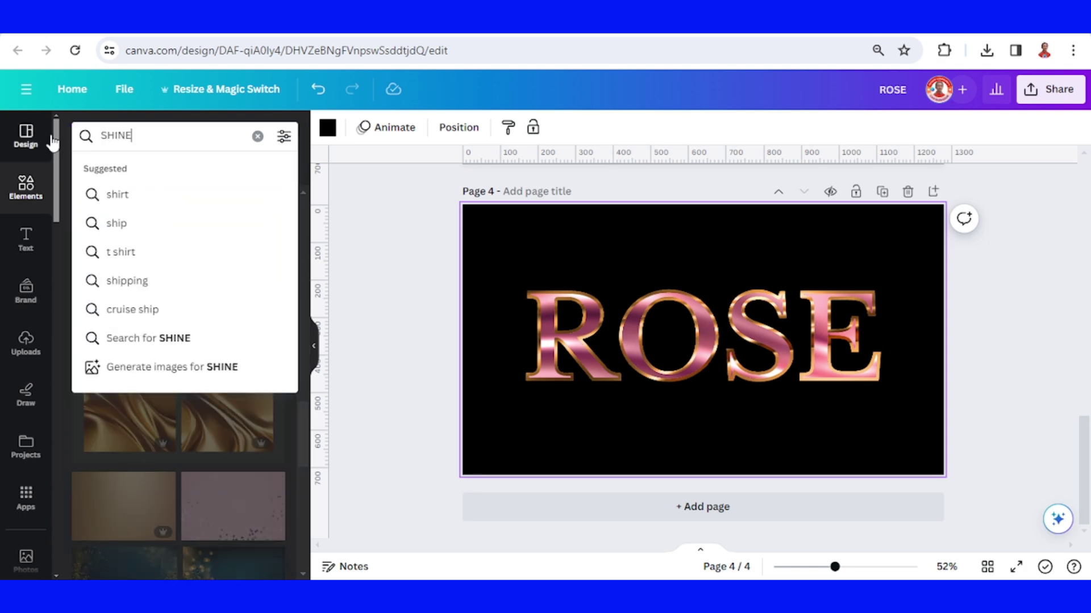
{"action": "key", "text": "Return"}
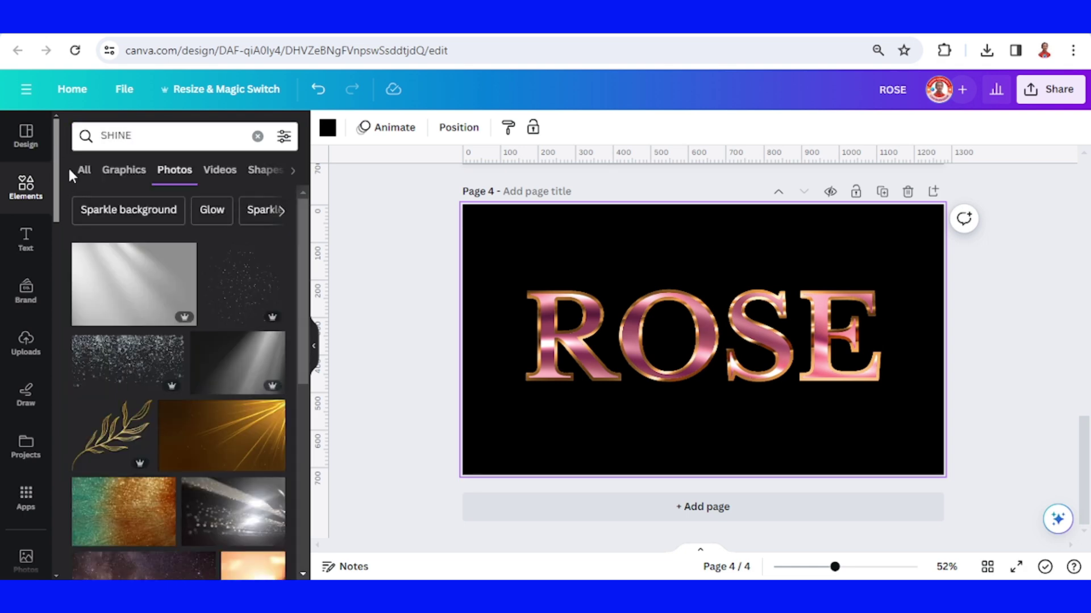
{"action": "left_click", "coordinate": [124, 170]}
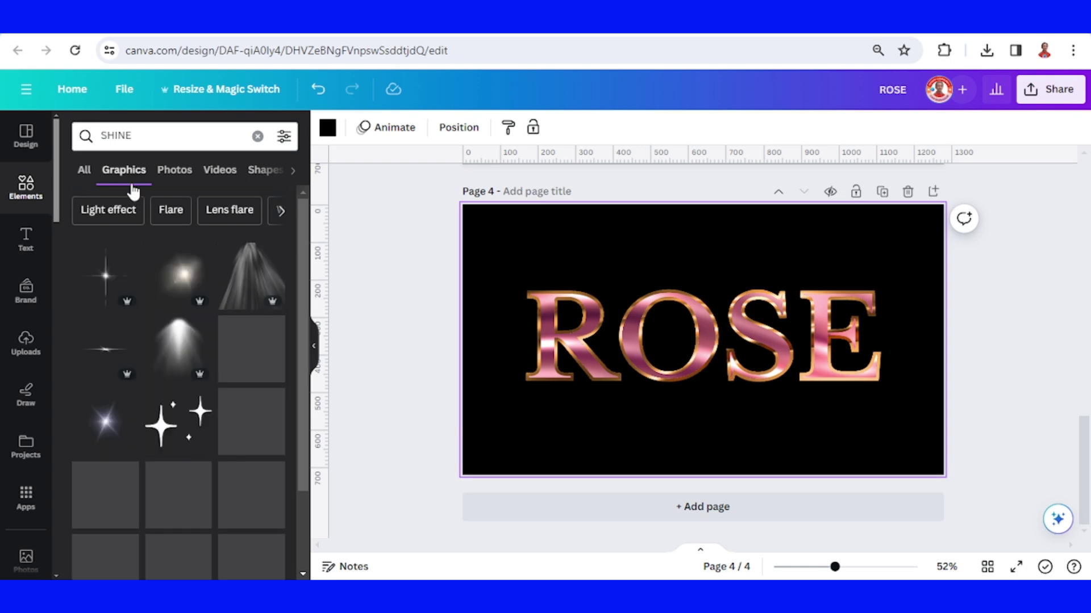
- Add the Gold Lens Flare graphic to page 4, reduce it slightly and centre its glow on the top of the S
{"action": "left_click", "coordinate": [273, 400]}
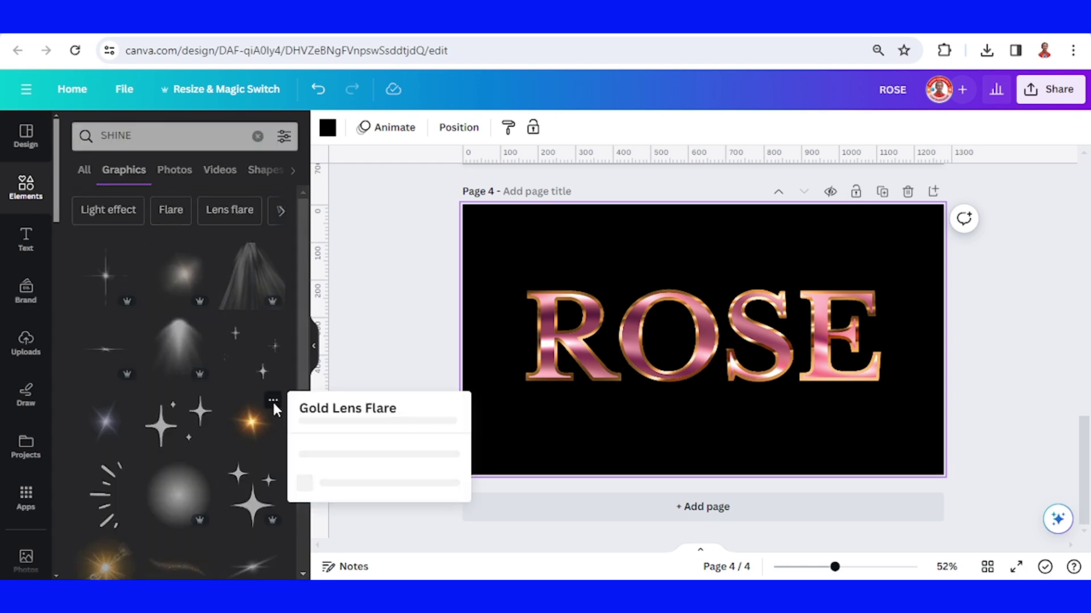
{"action": "left_click", "coordinate": [253, 424]}
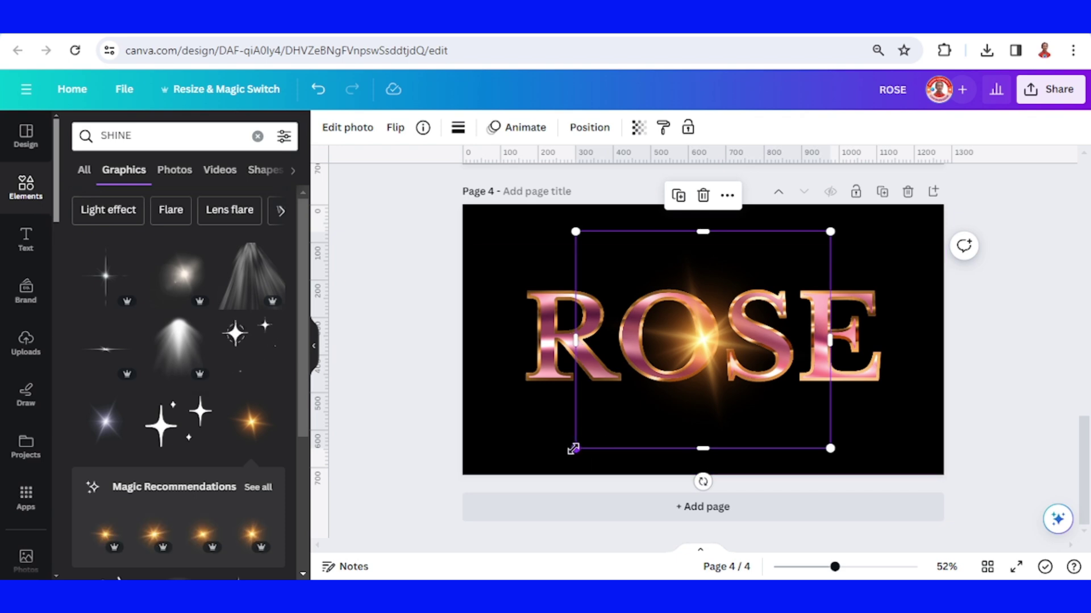
{"action": "left_click_drag", "start_coordinate": [573, 449], "coordinate": [614, 416]}
{"action": "left_click_drag", "start_coordinate": [726, 362], "coordinate": [762, 332]}
- Add the bluish-white diagonal lens flare graphic to page 4, shrink it to a small sparkle and place it on the R's stem
{"action": "scroll", "coordinate": [213, 315], "scroll_direction": "down", "scroll_amount": 5}
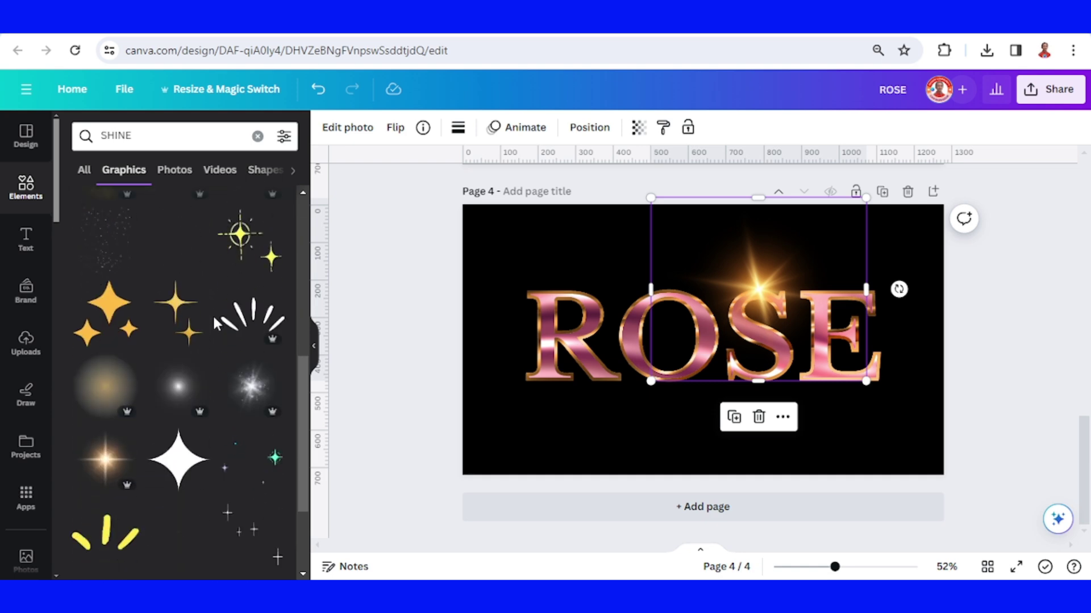
{"action": "scroll", "coordinate": [212, 315], "scroll_direction": "down", "scroll_amount": 5}
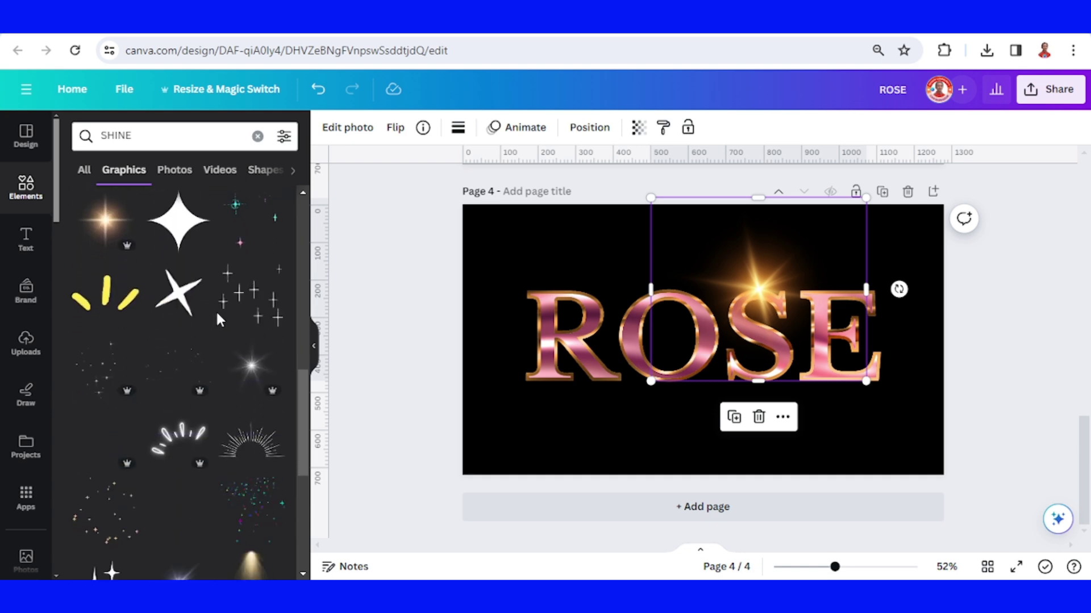
{"action": "scroll", "coordinate": [216, 309], "scroll_direction": "down", "scroll_amount": 2}
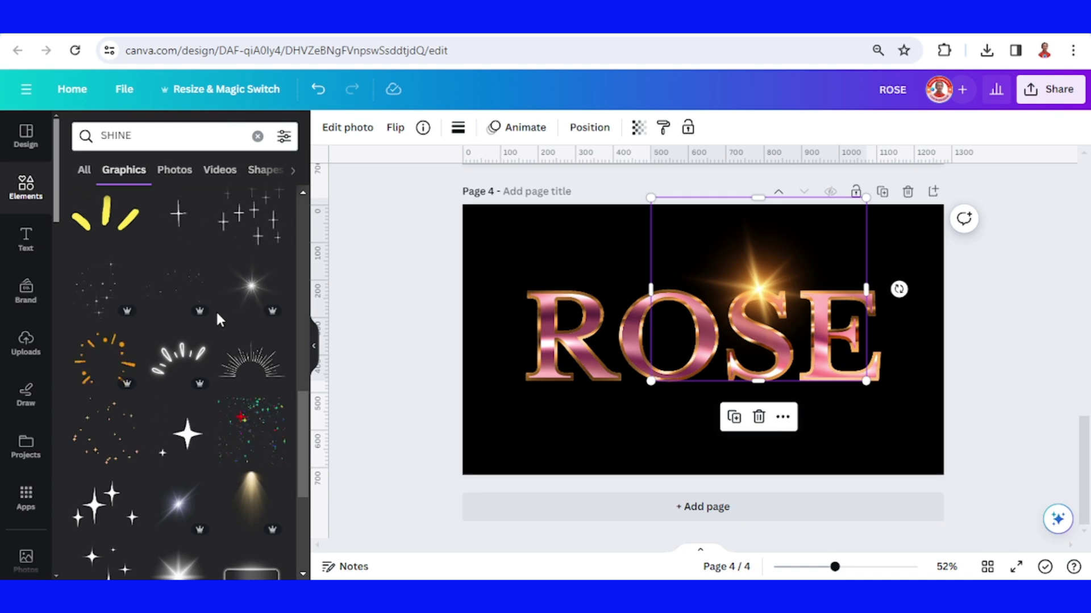
{"action": "scroll", "coordinate": [216, 318], "scroll_direction": "down", "scroll_amount": 2}
{"action": "left_click", "coordinate": [180, 427]}
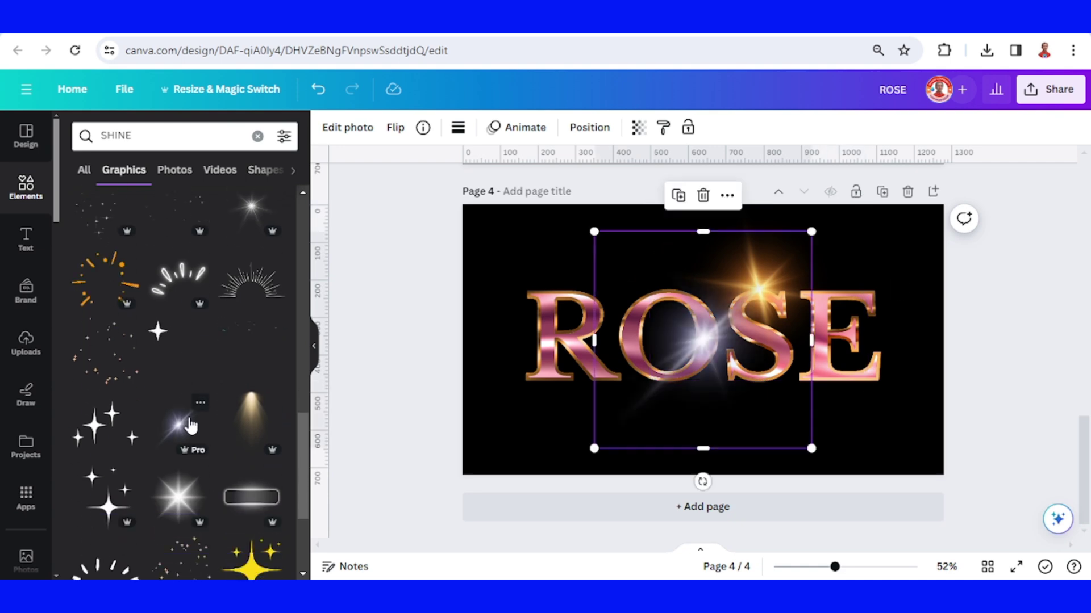
{"action": "left_click_drag", "start_coordinate": [709, 347], "coordinate": [554, 348]}
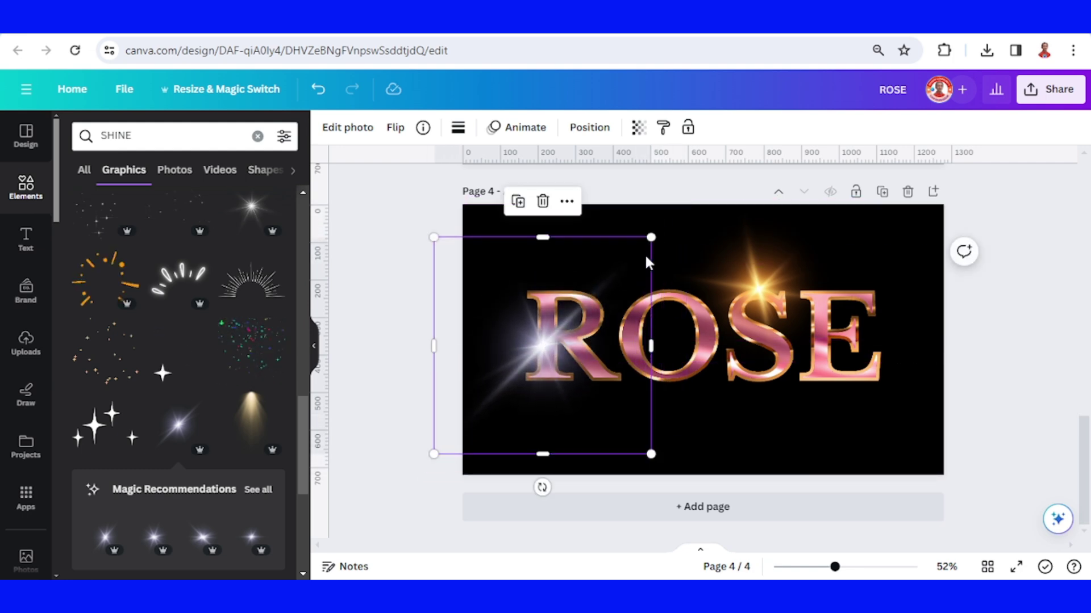
{"action": "left_click_drag", "start_coordinate": [653, 240], "coordinate": [519, 382]}
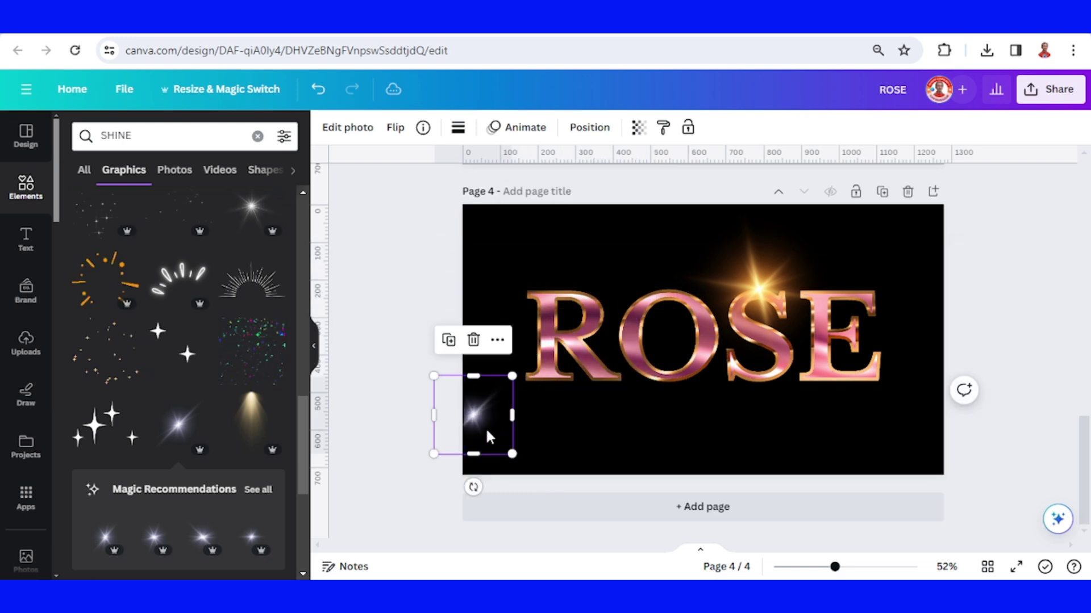
{"action": "left_click_drag", "start_coordinate": [486, 436], "coordinate": [560, 360]}
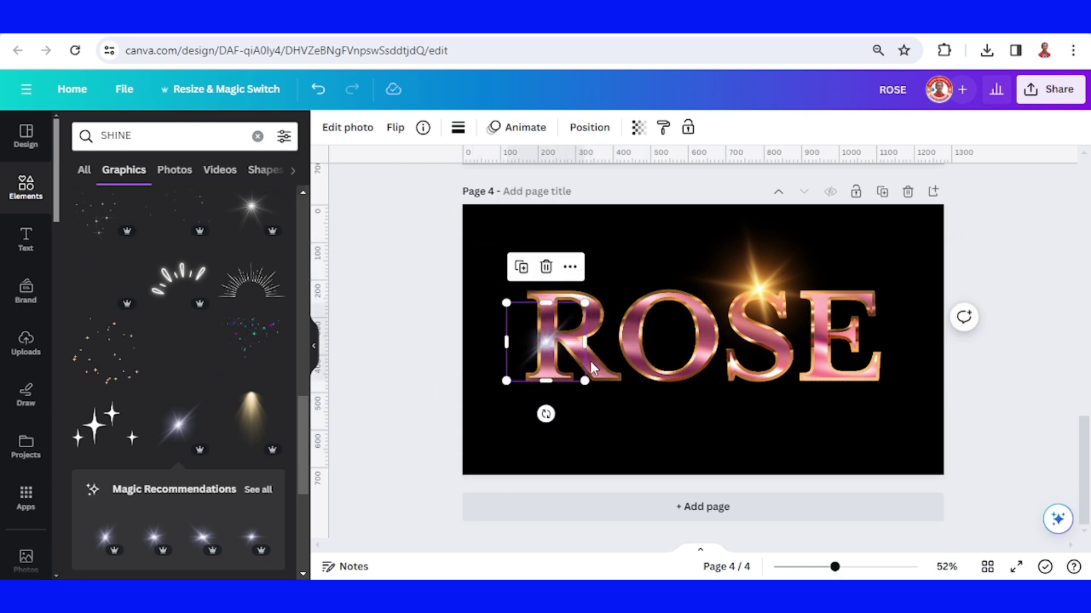
- Shrink the gold lens flare to a small sparkle and reposition it on the upper edge of the S
{"action": "left_click", "coordinate": [860, 201]}
{"action": "left_click_drag", "start_coordinate": [866, 198], "coordinate": [748, 300]}
{"action": "left_click_drag", "start_coordinate": [717, 350], "coordinate": [775, 299]}
{"action": "left_click", "coordinate": [899, 435]}
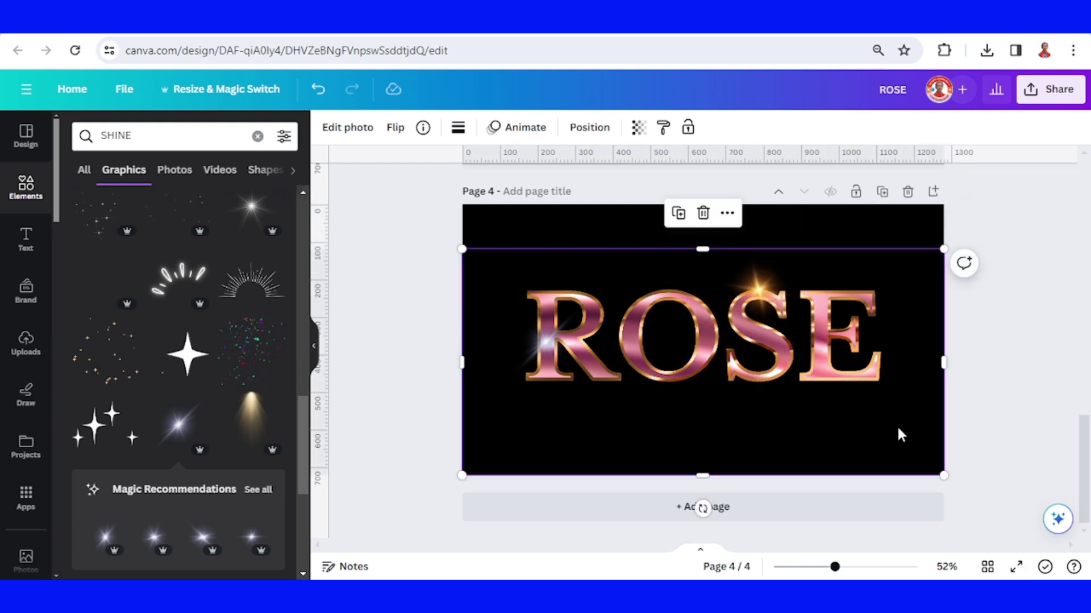